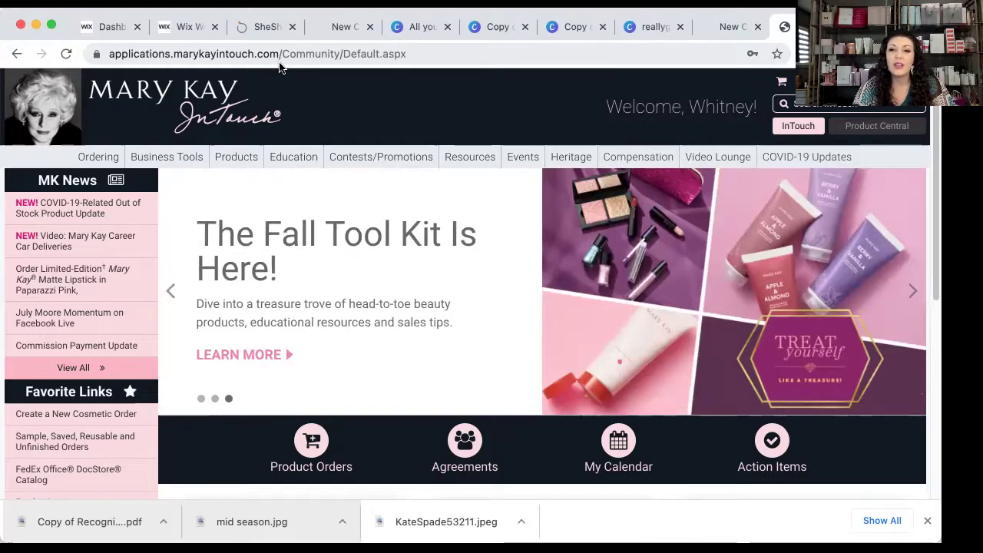
- Look over the InTouch home page, including its Favorite Links, order and calendar shortcuts, and featured content
{"action": "scroll", "coordinate": [536, 313], "scroll_direction": "down", "scroll_amount": 1}
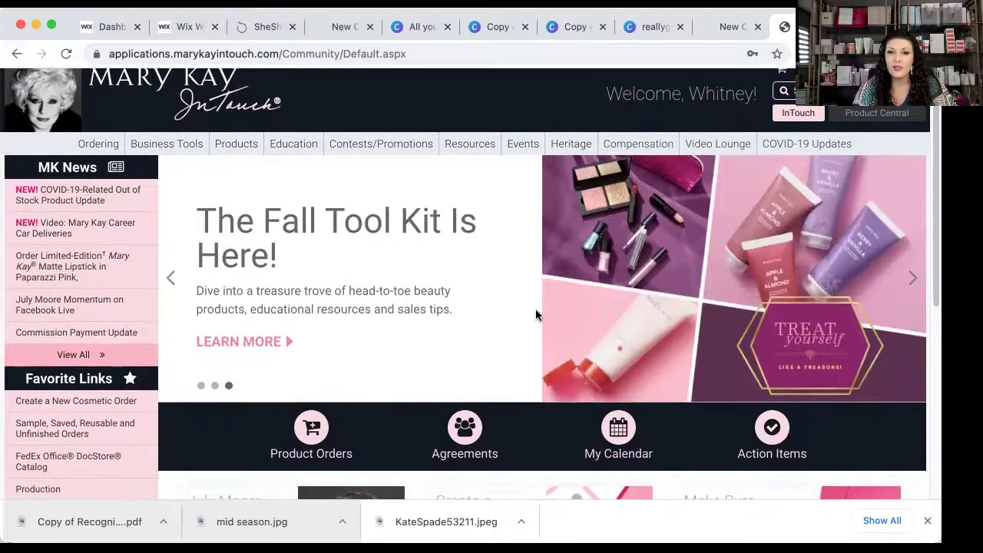
{"action": "scroll", "coordinate": [536, 309], "scroll_direction": "down", "scroll_amount": 1}
{"action": "scroll", "coordinate": [535, 309], "scroll_direction": "down", "scroll_amount": 5}
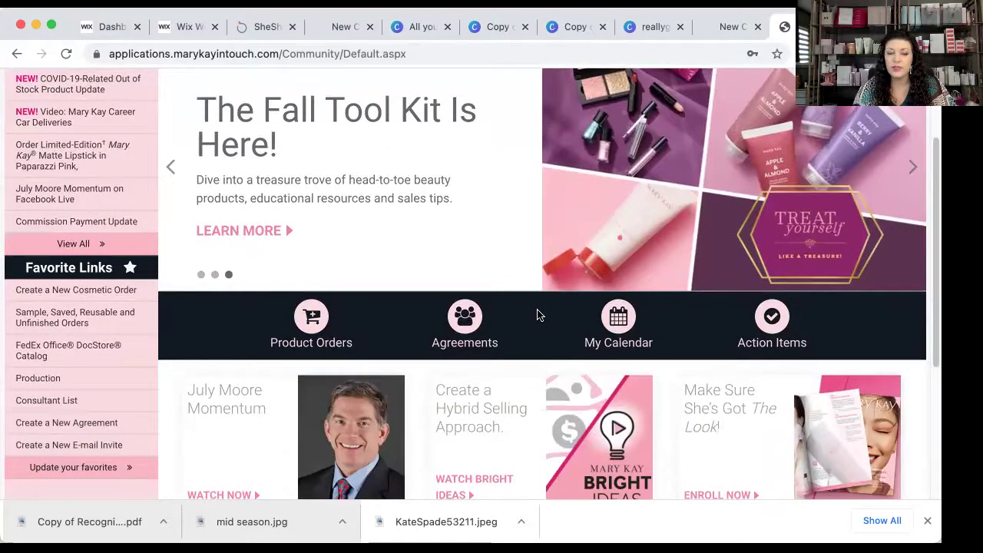
{"action": "scroll", "coordinate": [536, 314], "scroll_direction": "down", "scroll_amount": 5}
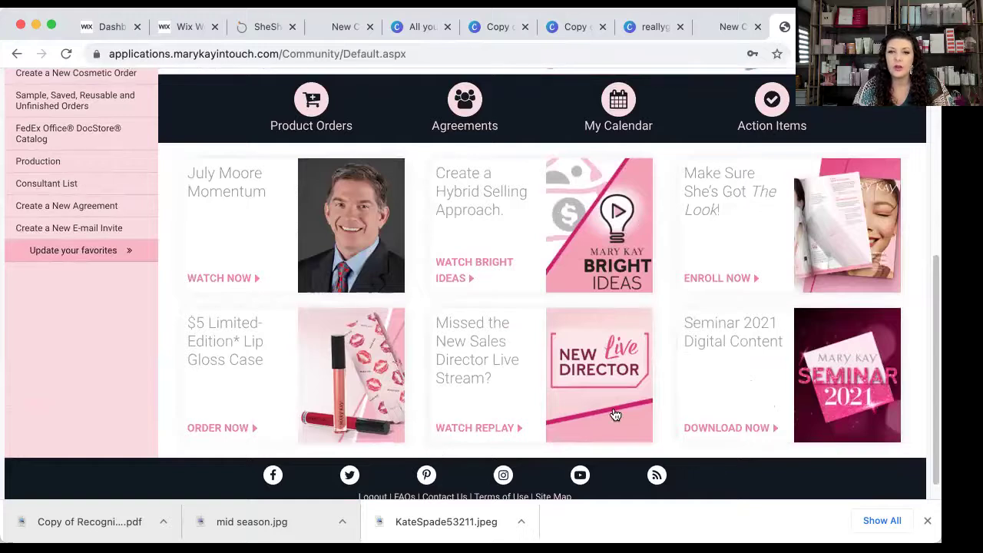
{"action": "scroll", "coordinate": [671, 277], "scroll_direction": "up", "scroll_amount": 1}
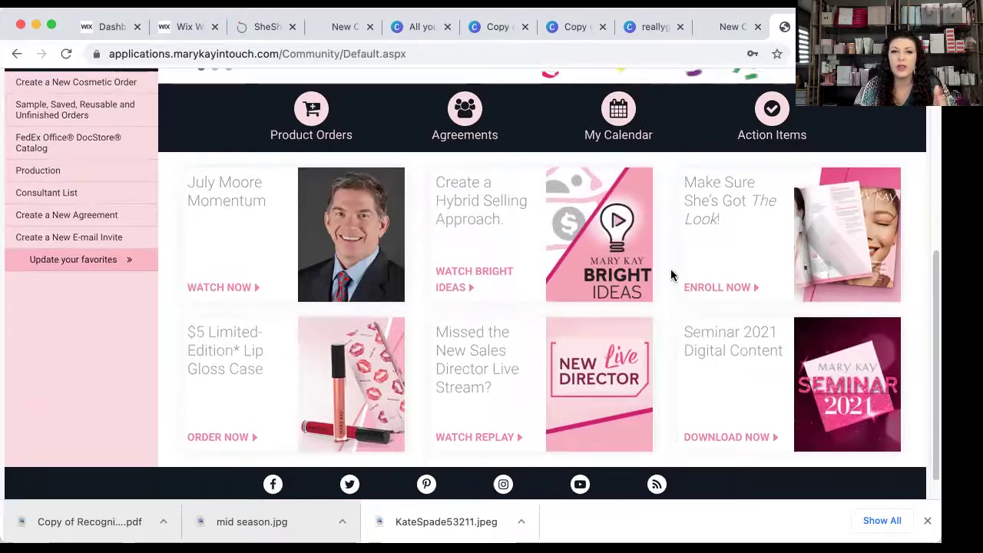
{"action": "scroll", "coordinate": [670, 276], "scroll_direction": "up", "scroll_amount": 4}
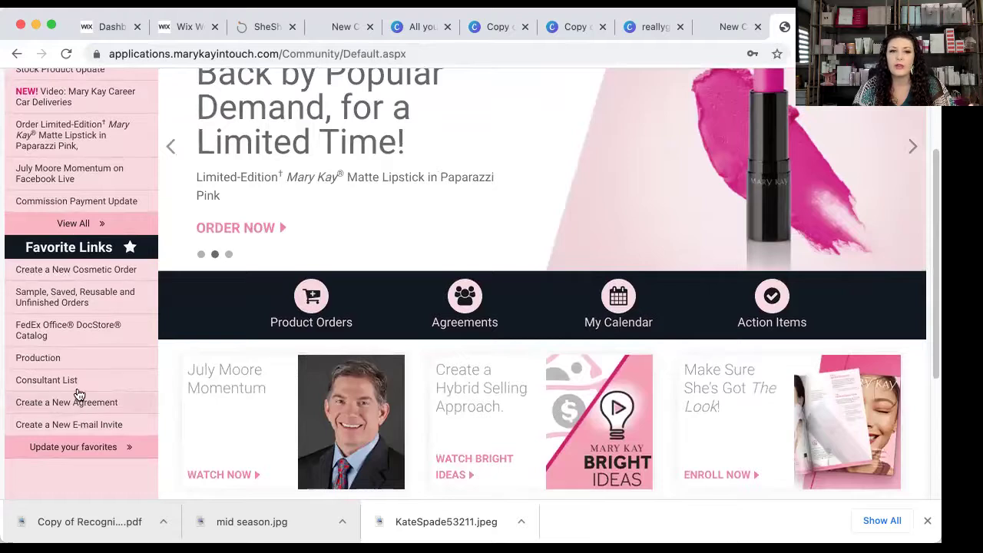
{"action": "scroll", "coordinate": [365, 327], "scroll_direction": "up", "scroll_amount": 2}
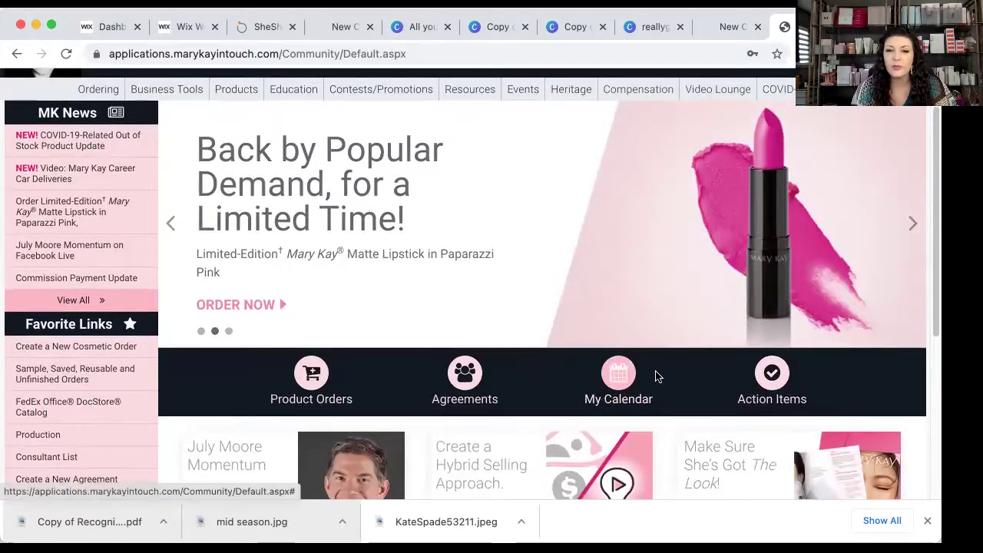
{"action": "scroll", "coordinate": [675, 376], "scroll_direction": "up", "scroll_amount": 1}
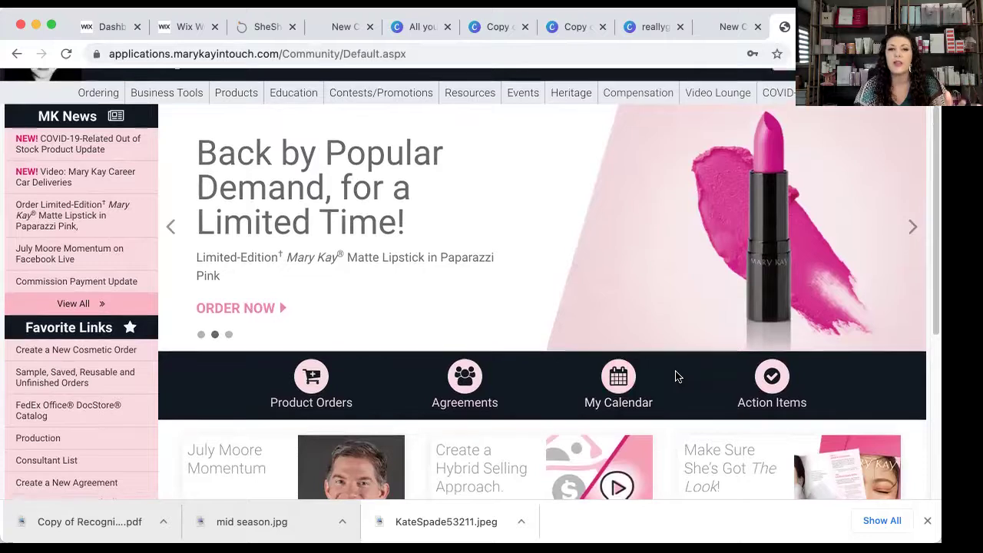
{"action": "scroll", "coordinate": [676, 377], "scroll_direction": "up", "scroll_amount": 1}
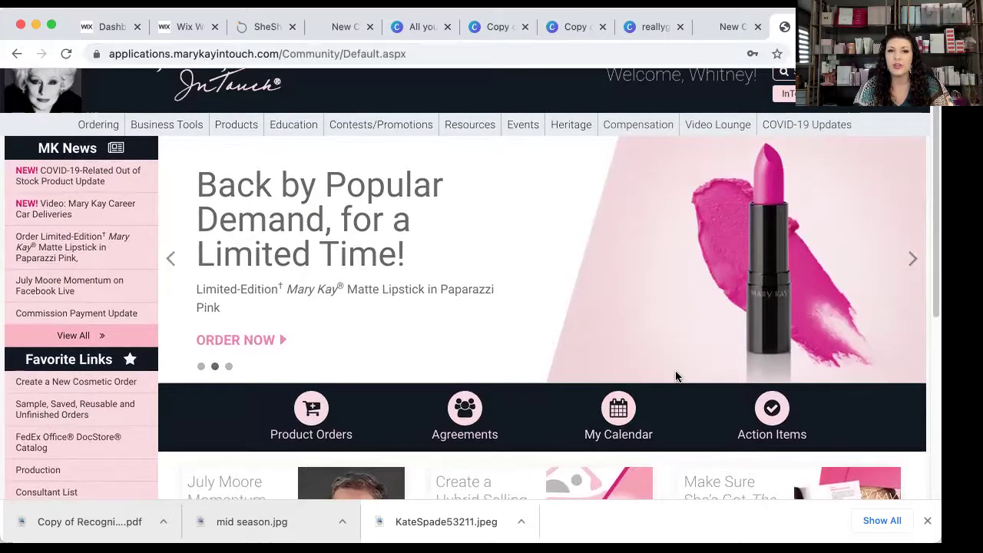
- Review the Business Tools options, from the Personal Web Site Manager through to myCustomers
{"action": "mouse_move", "coordinate": [106, 132]}
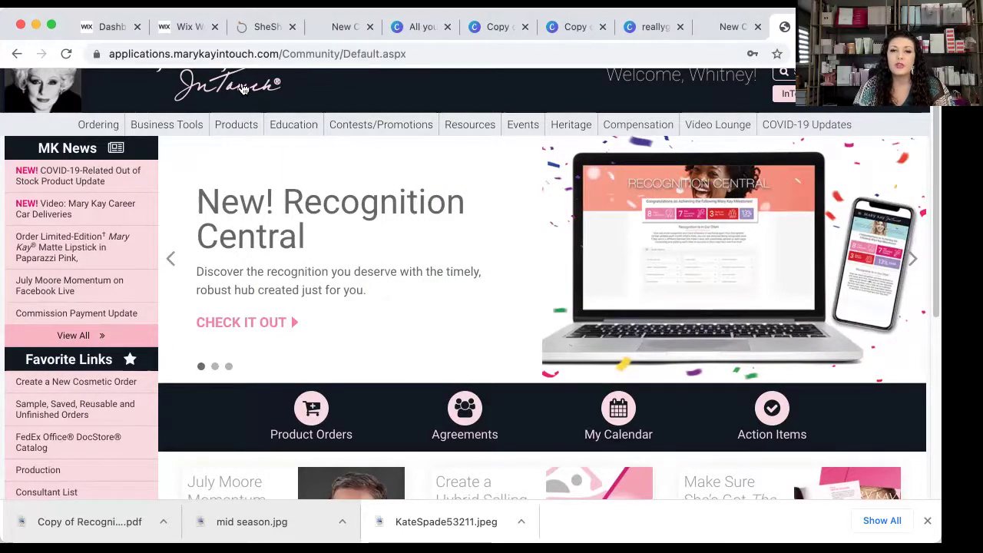
{"action": "mouse_move", "coordinate": [238, 125]}
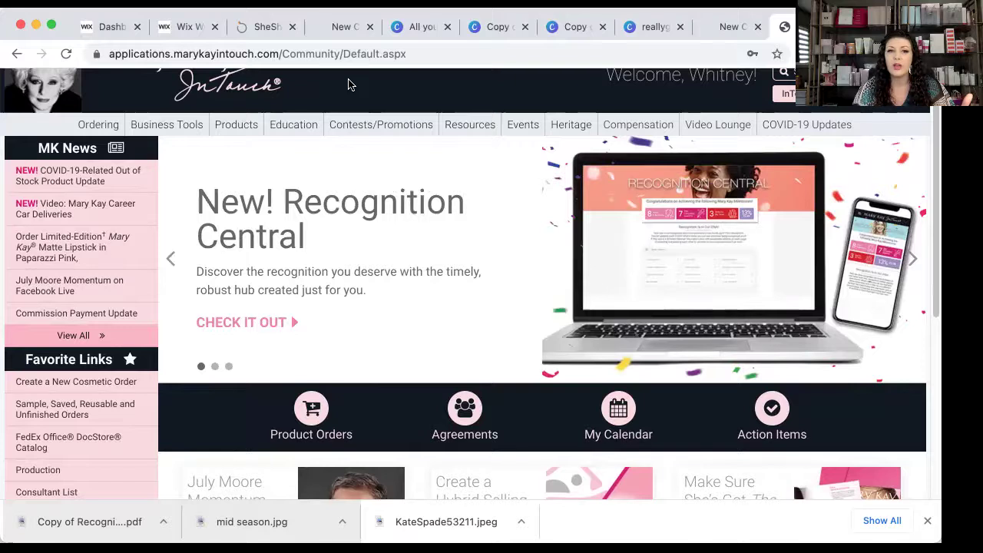
{"action": "mouse_move", "coordinate": [173, 129]}
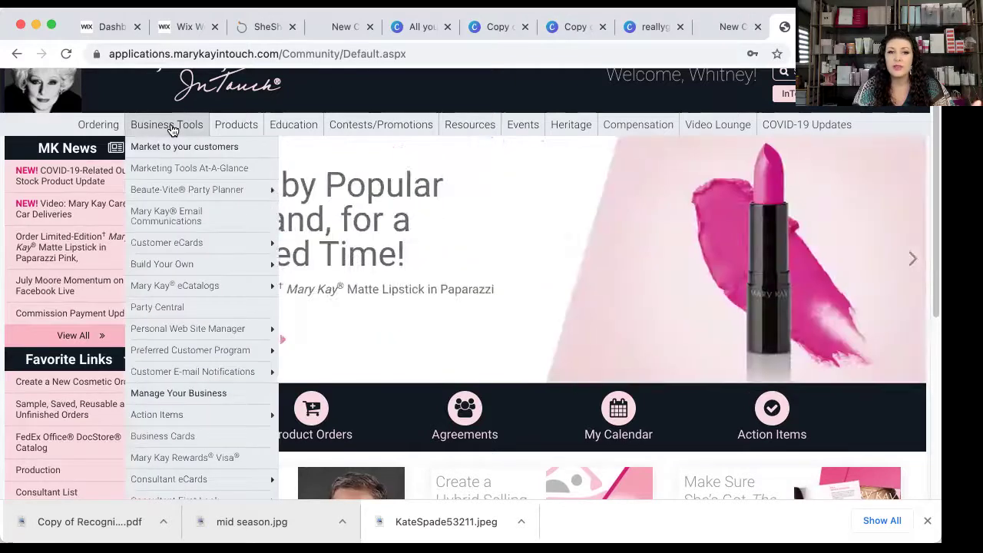
{"action": "scroll", "coordinate": [175, 195], "scroll_direction": "down", "scroll_amount": 3}
{"action": "mouse_move", "coordinate": [177, 195]}
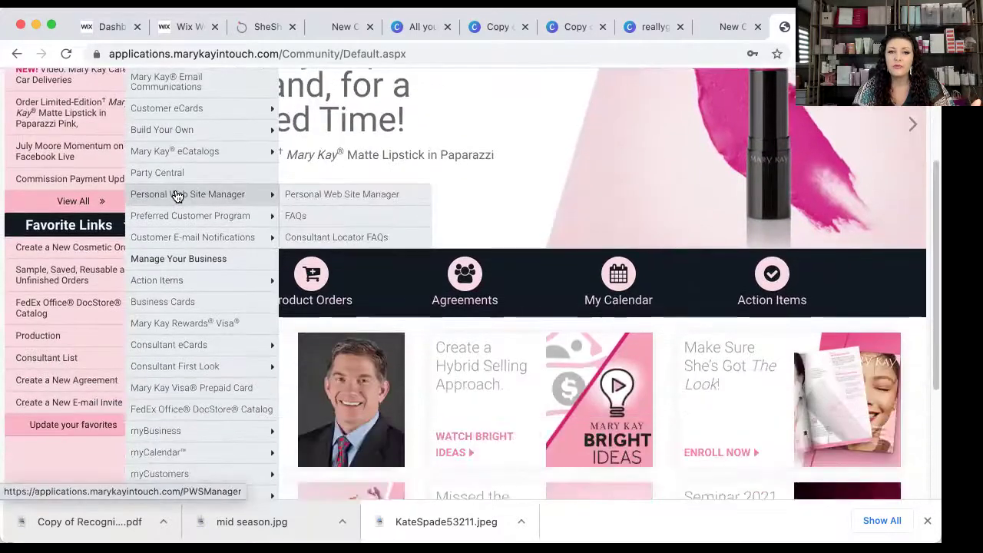
{"action": "scroll", "coordinate": [176, 195], "scroll_direction": "down", "scroll_amount": 1}
{"action": "mouse_move", "coordinate": [184, 417]}
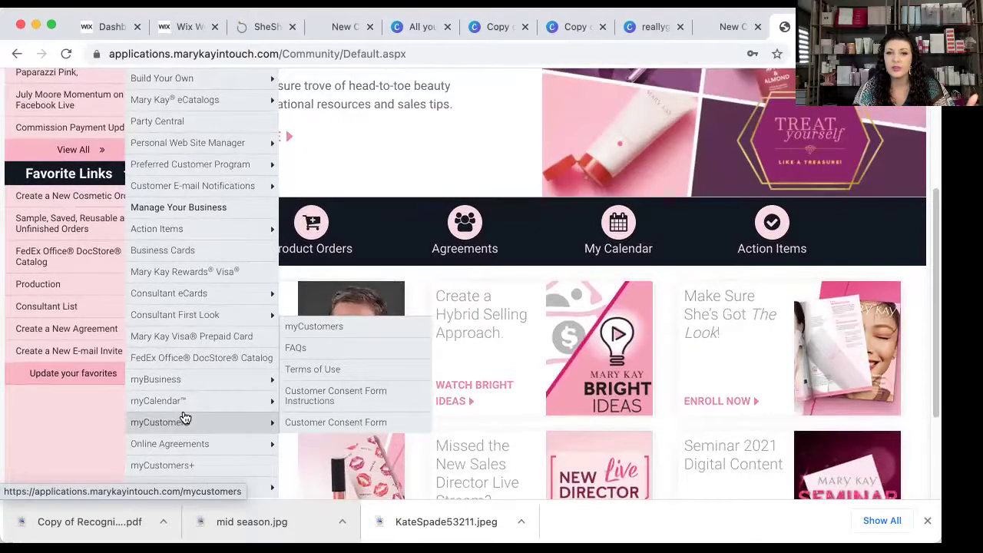
{"action": "scroll", "coordinate": [512, 107], "scroll_direction": "up", "scroll_amount": 4}
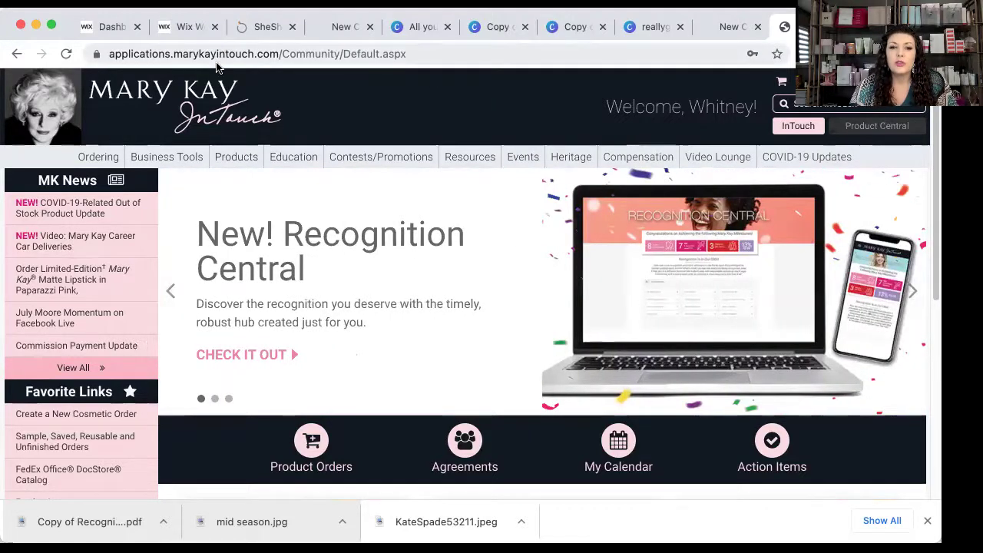
{"action": "scroll", "coordinate": [267, 134], "scroll_direction": "down", "scroll_amount": 5}
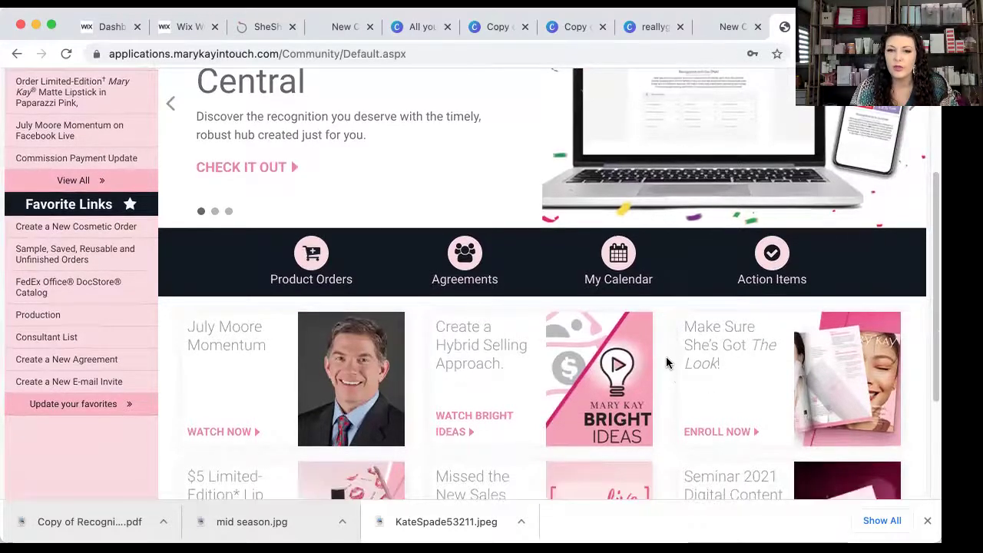
{"action": "scroll", "coordinate": [666, 363], "scroll_direction": "down", "scroll_amount": 1}
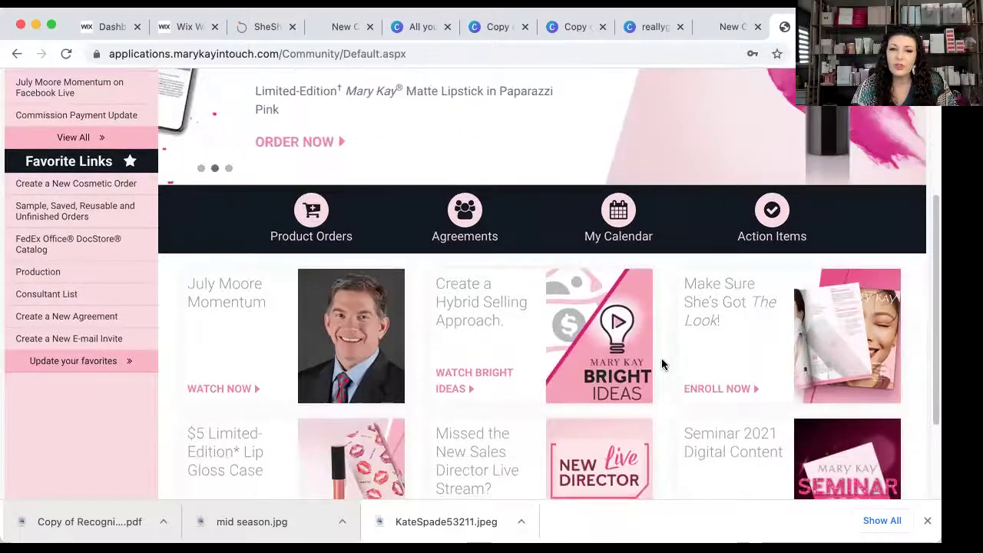
{"action": "scroll", "coordinate": [656, 356], "scroll_direction": "up", "scroll_amount": 5}
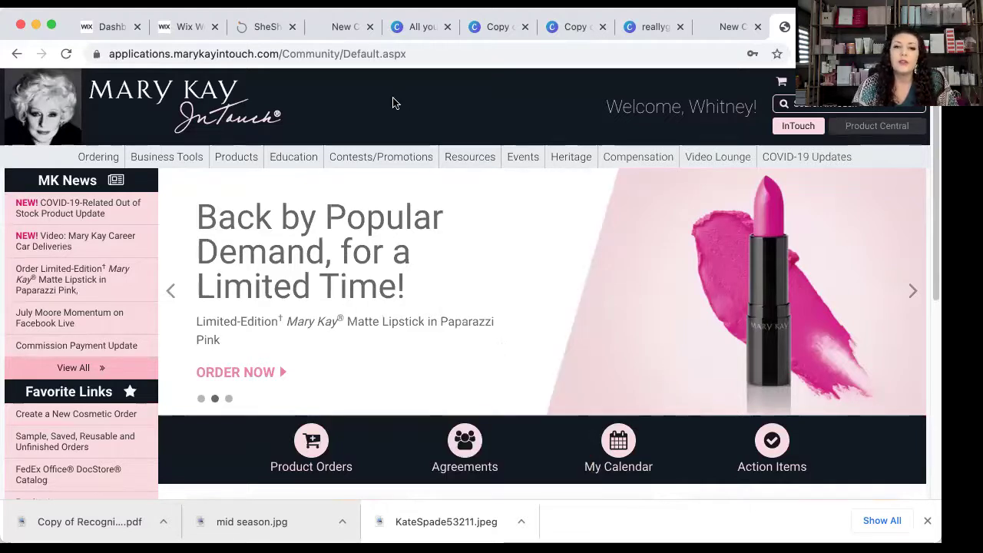
- Open the Personal Web Site Manager from Business Tools and start updating the site's profile
{"action": "mouse_move", "coordinate": [155, 160]}
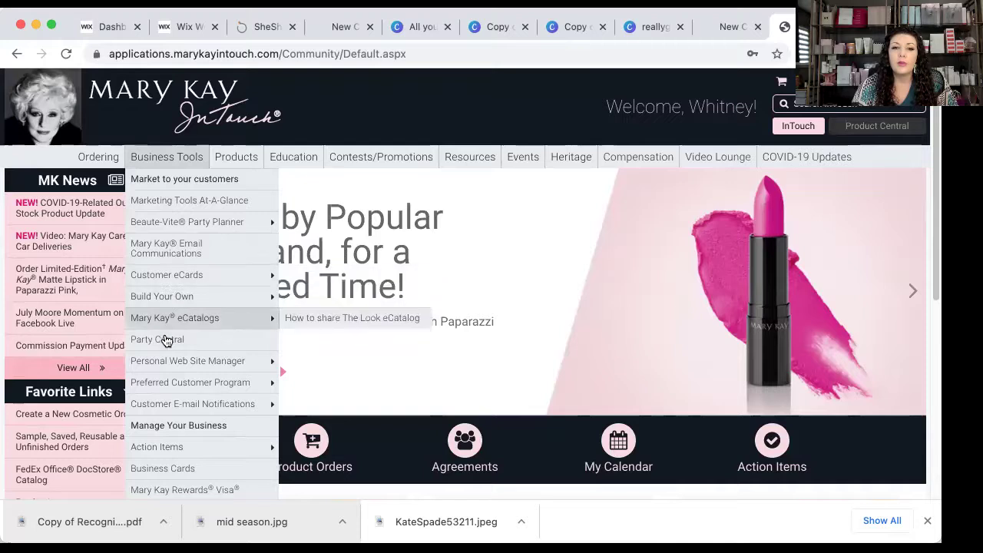
{"action": "mouse_move", "coordinate": [178, 361]}
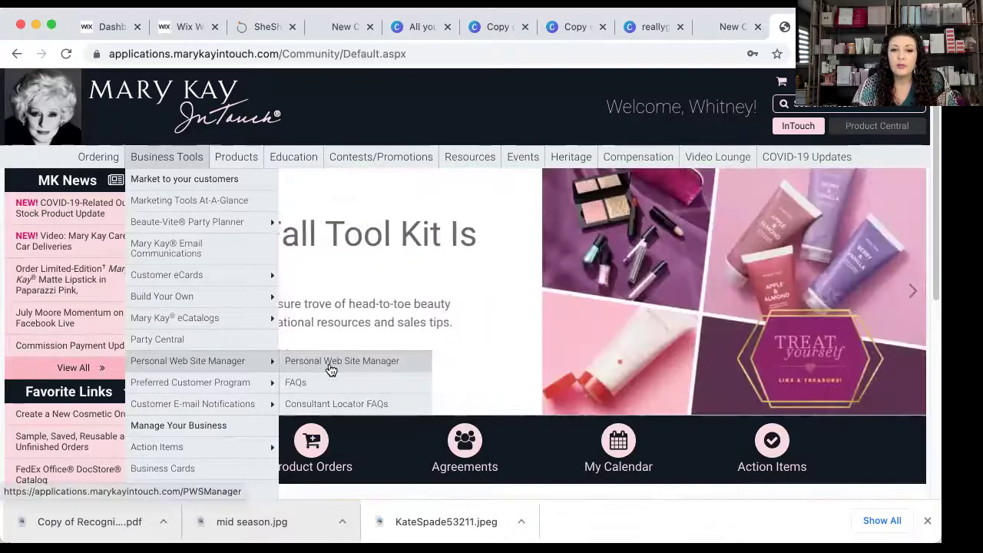
{"action": "left_click", "coordinate": [330, 361]}
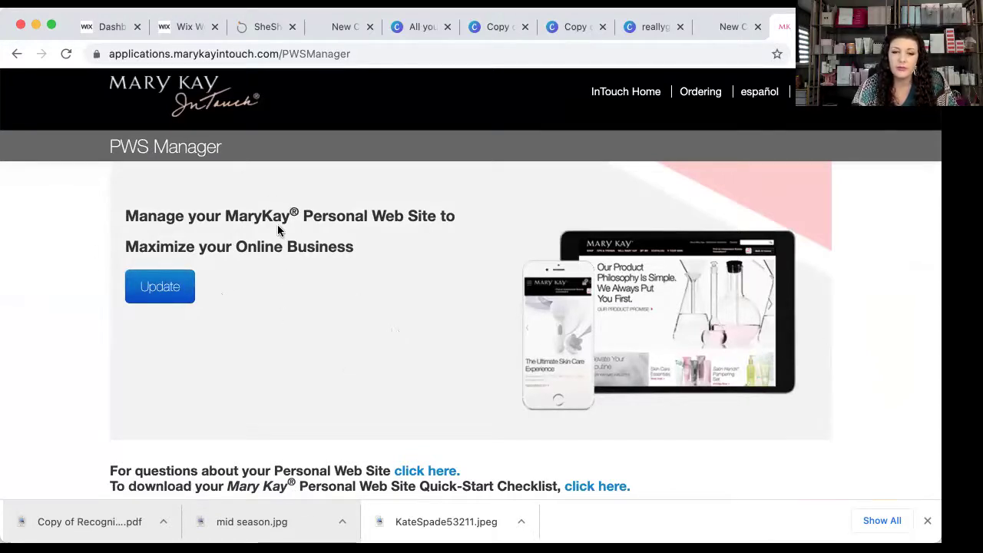
{"action": "left_click", "coordinate": [163, 296]}
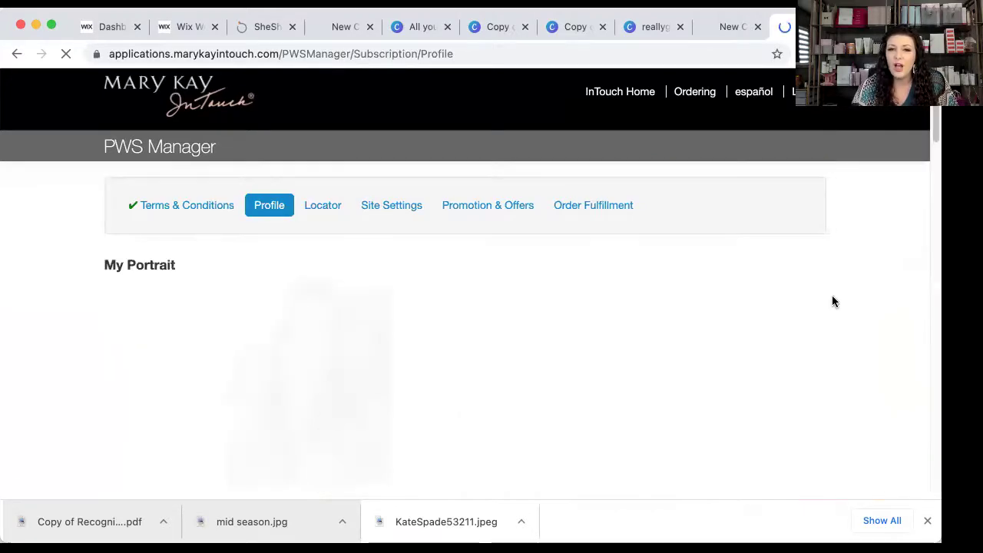
- Examine the My Portrait and My Name sections of the web site profile
{"action": "scroll", "coordinate": [837, 280], "scroll_direction": "down", "scroll_amount": 1}
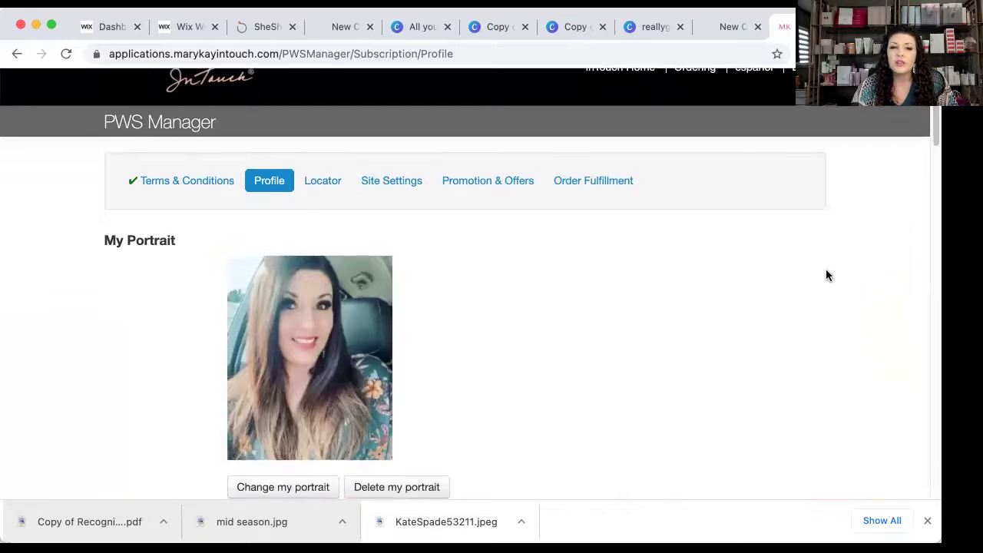
{"action": "scroll", "coordinate": [827, 275], "scroll_direction": "down", "scroll_amount": 3}
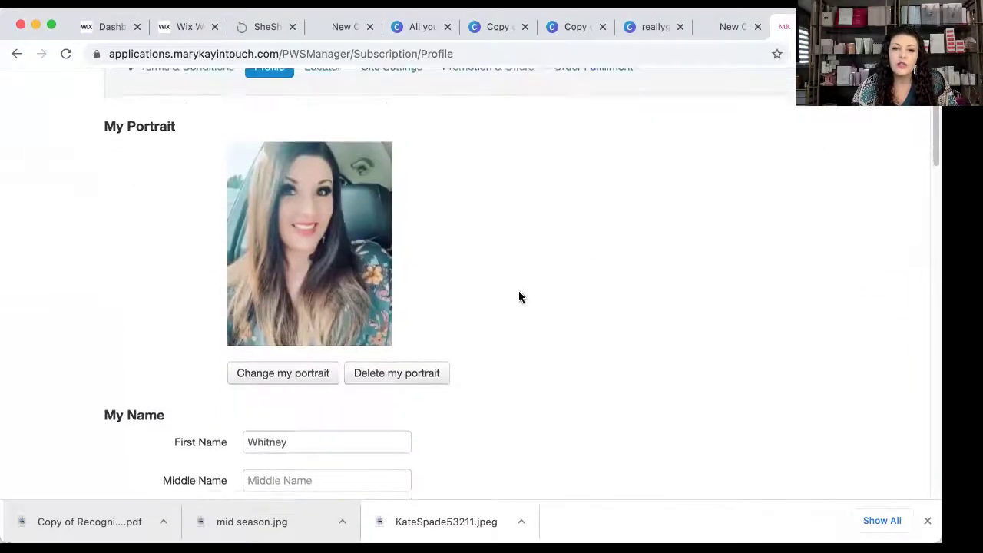
{"action": "scroll", "coordinate": [518, 297], "scroll_direction": "down", "scroll_amount": 5}
{"action": "scroll", "coordinate": [520, 291], "scroll_direction": "up", "scroll_amount": 5}
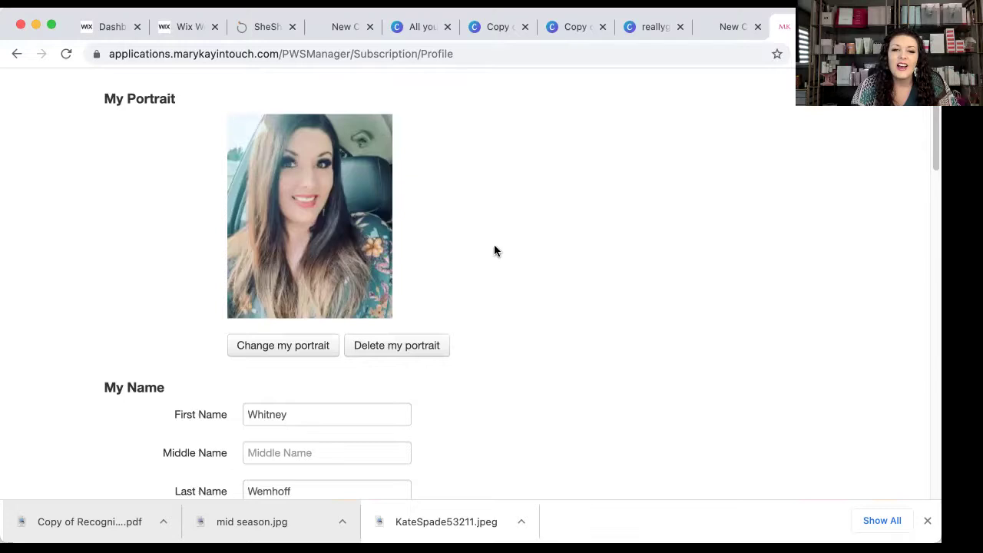
{"action": "scroll", "coordinate": [498, 215], "scroll_direction": "down", "scroll_amount": 1}
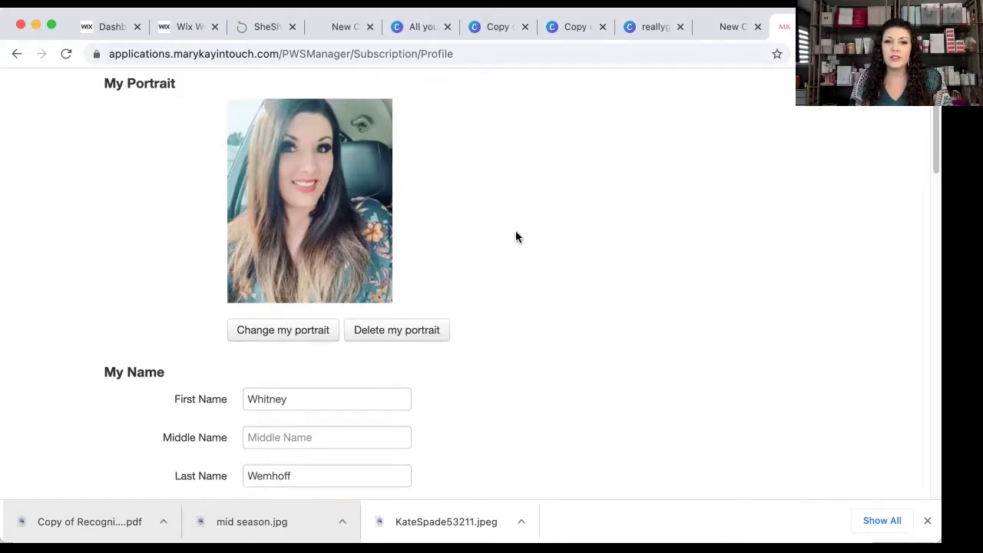
{"action": "scroll", "coordinate": [558, 257], "scroll_direction": "down", "scroll_amount": 2}
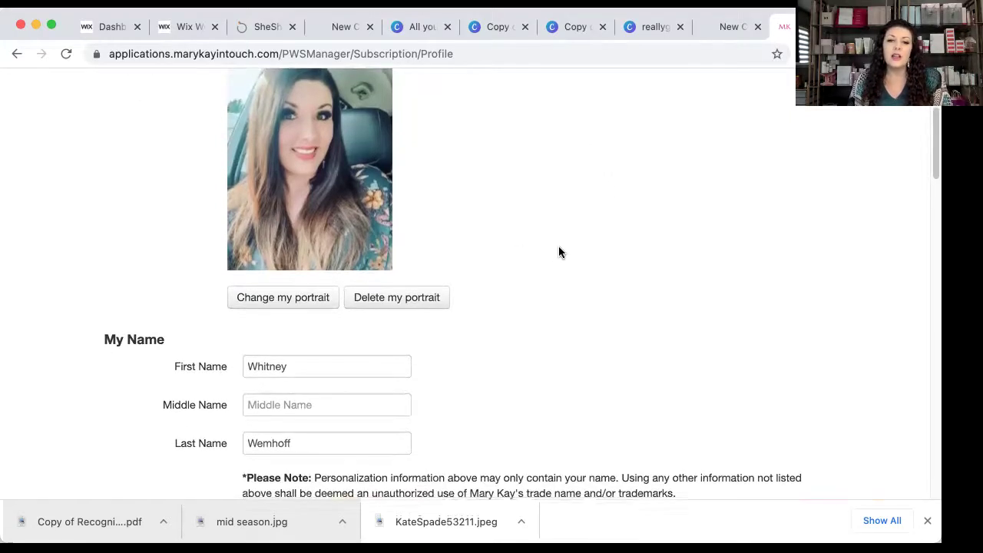
{"action": "scroll", "coordinate": [545, 240], "scroll_direction": "up", "scroll_amount": 1}
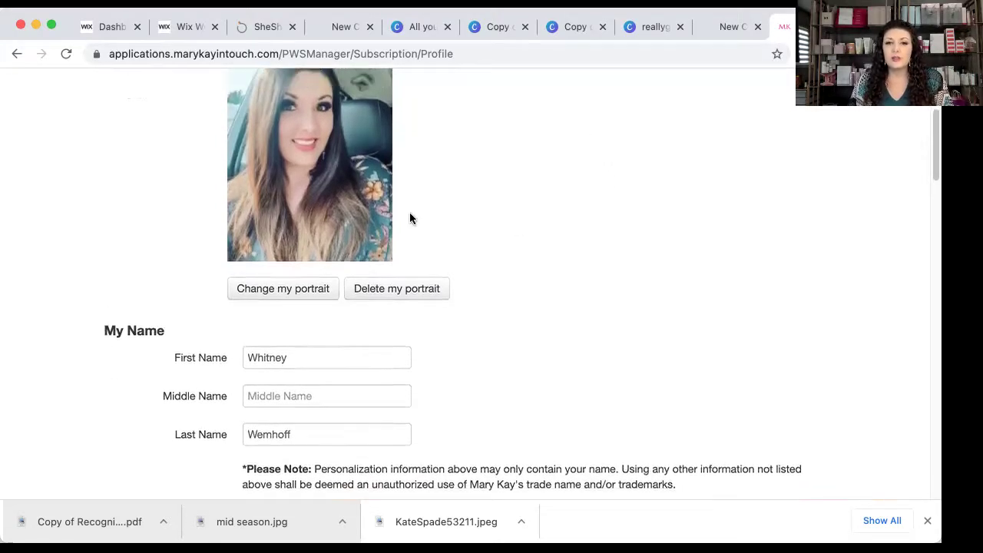
{"action": "scroll", "coordinate": [548, 210], "scroll_direction": "up", "scroll_amount": 1}
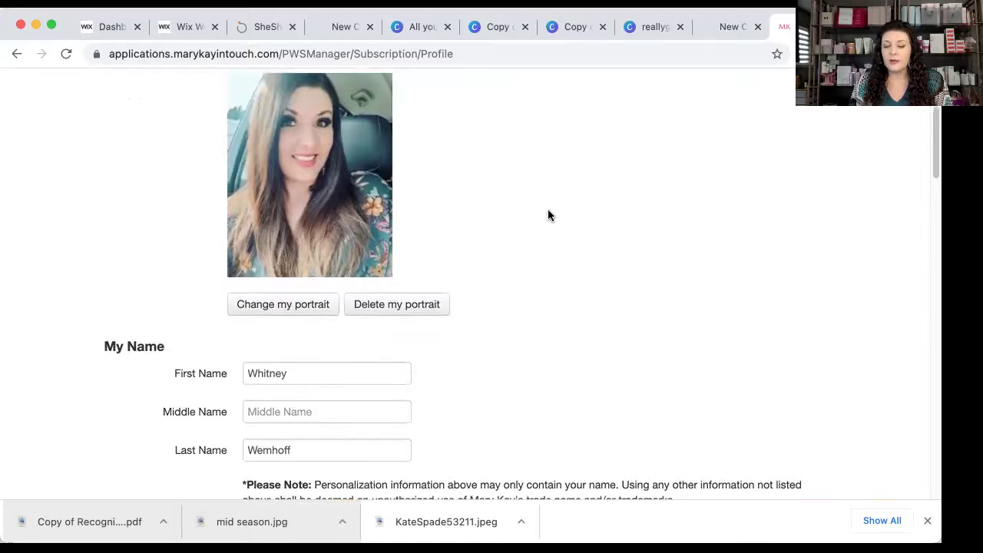
{"action": "scroll", "coordinate": [547, 215], "scroll_direction": "down", "scroll_amount": 2}
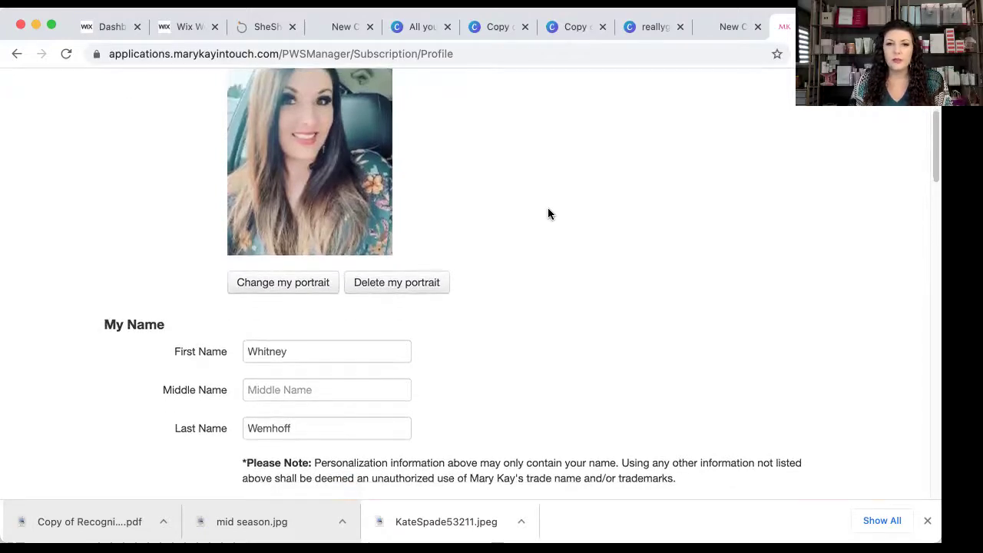
{"action": "scroll", "coordinate": [548, 205], "scroll_direction": "up", "scroll_amount": 1}
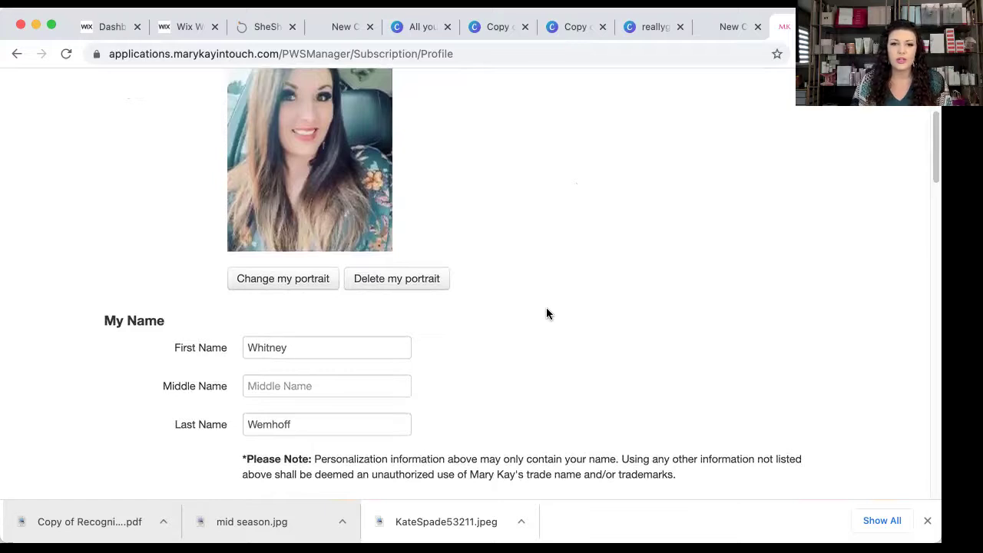
- Review the profile's social media links and continue to the phone numbers and favorite Mary Kay quote
{"action": "scroll", "coordinate": [546, 307], "scroll_direction": "down", "scroll_amount": 5}
{"action": "scroll", "coordinate": [467, 291], "scroll_direction": "down", "scroll_amount": 7}
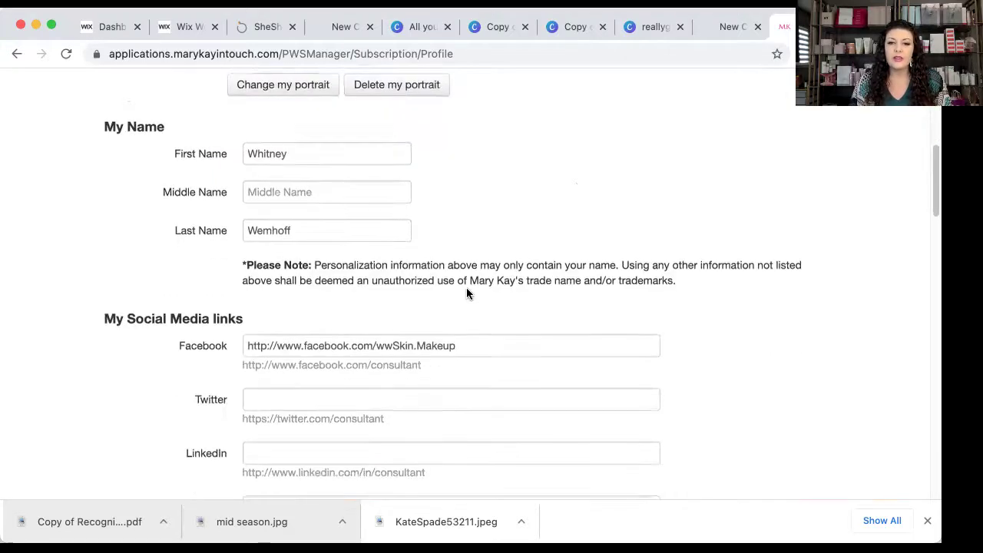
{"action": "scroll", "coordinate": [498, 380], "scroll_direction": "down", "scroll_amount": 2}
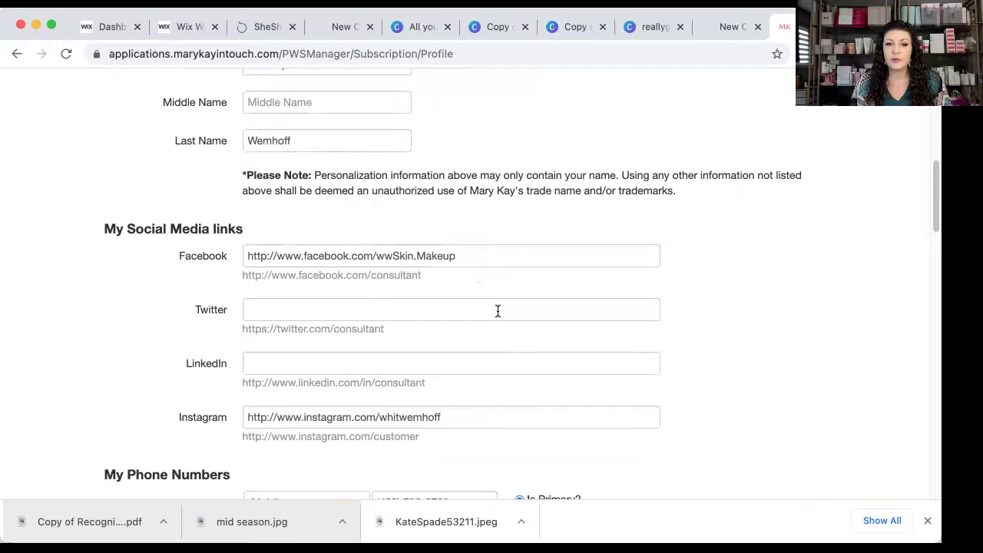
{"action": "scroll", "coordinate": [496, 312], "scroll_direction": "down", "scroll_amount": 1}
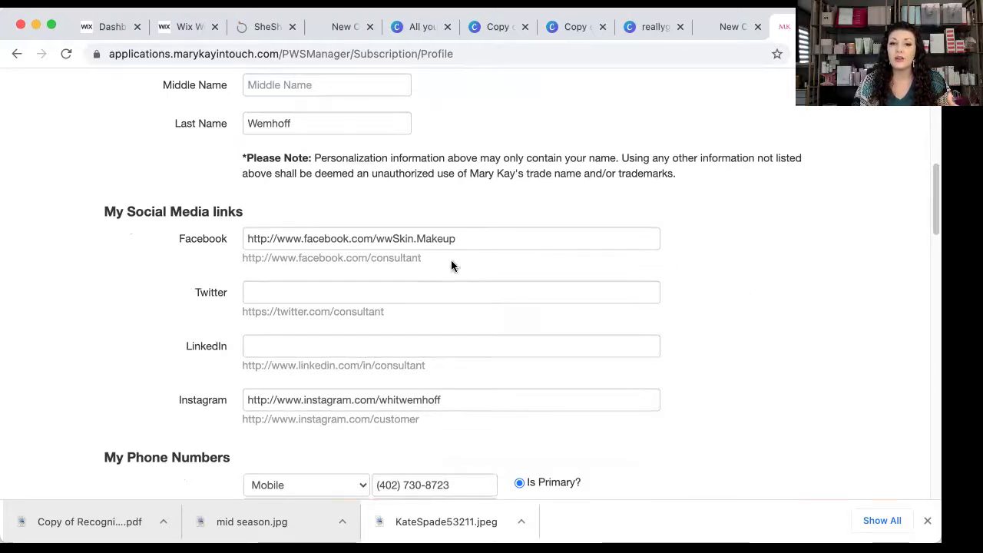
{"action": "scroll", "coordinate": [490, 194], "scroll_direction": "up", "scroll_amount": 1}
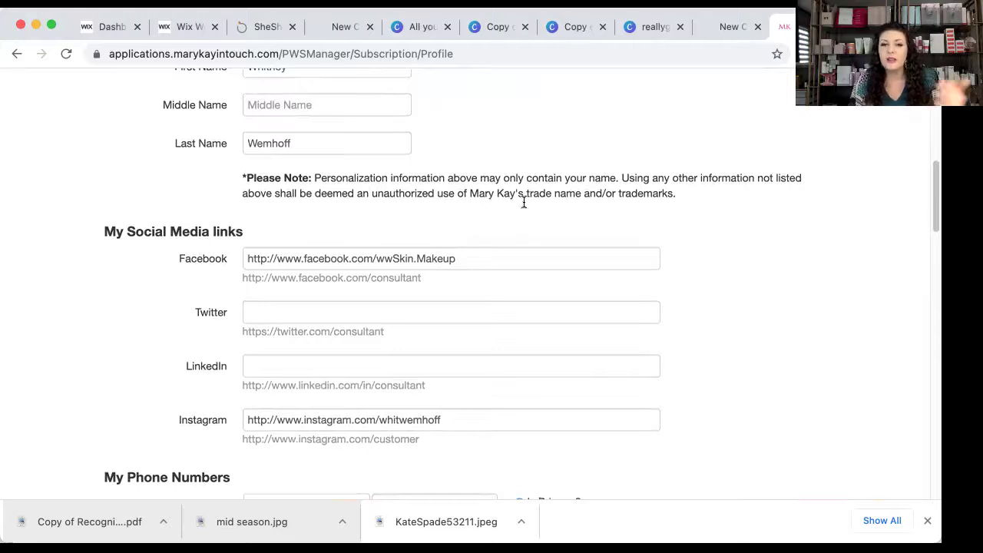
{"action": "scroll", "coordinate": [604, 367], "scroll_direction": "down", "scroll_amount": 1}
{"action": "scroll", "coordinate": [604, 372], "scroll_direction": "down", "scroll_amount": 5}
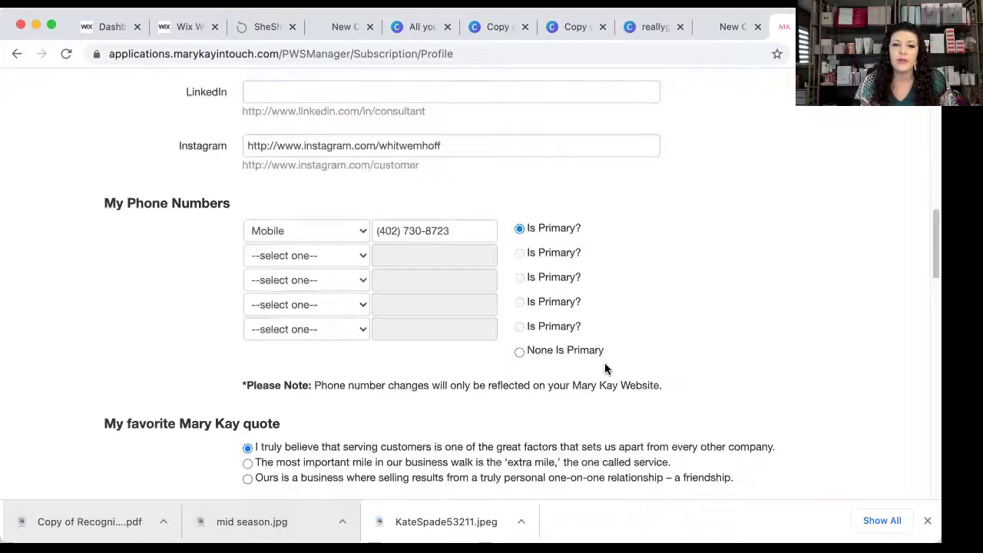
- Review the profile's phone numbers, favorite Mary Kay quote, My Life/My Mary Kay story, availability and specialties
{"action": "scroll", "coordinate": [678, 321], "scroll_direction": "down", "scroll_amount": 1}
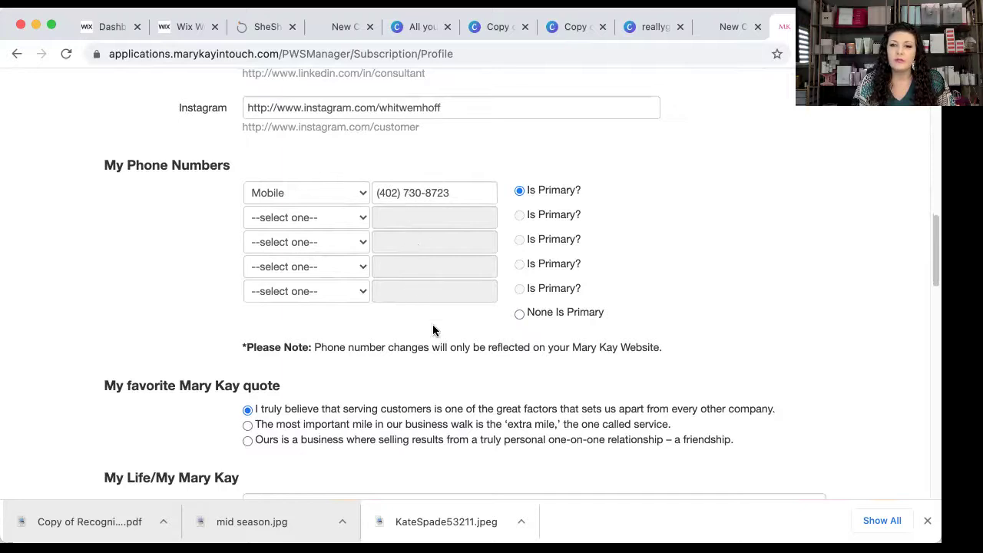
{"action": "scroll", "coordinate": [649, 308], "scroll_direction": "down", "scroll_amount": 2}
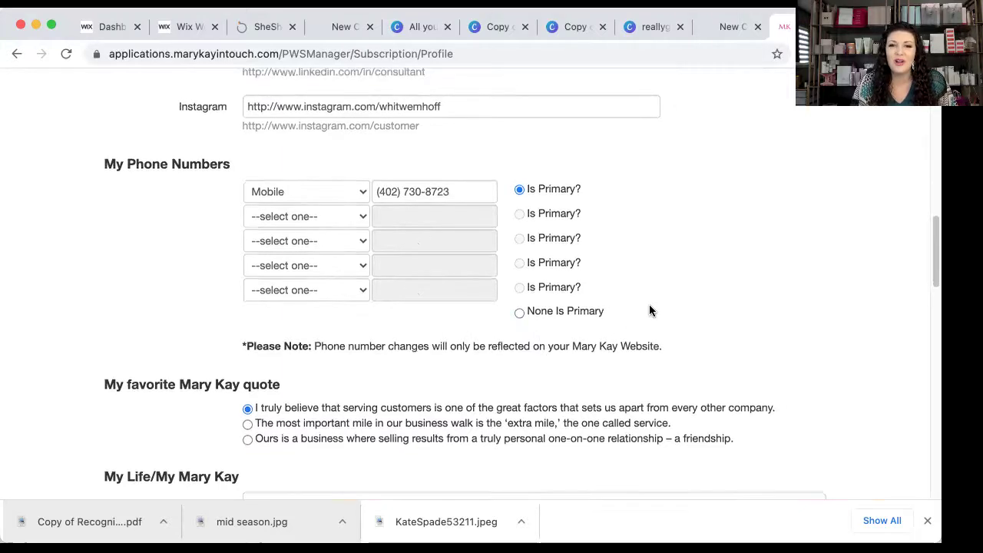
{"action": "scroll", "coordinate": [288, 264], "scroll_direction": "down", "scroll_amount": 3}
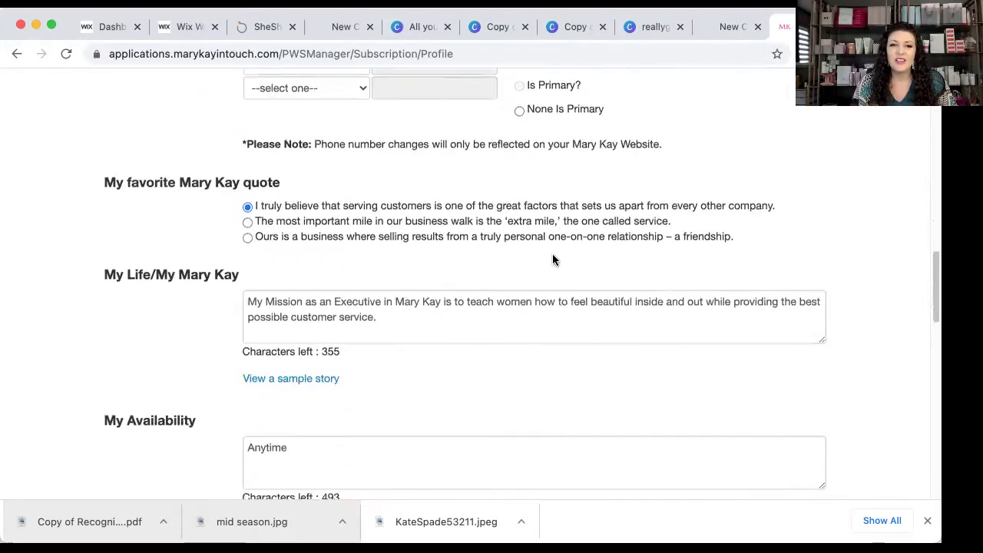
{"action": "scroll", "coordinate": [553, 259], "scroll_direction": "down", "scroll_amount": 1}
{"action": "scroll", "coordinate": [584, 274], "scroll_direction": "down", "scroll_amount": 5}
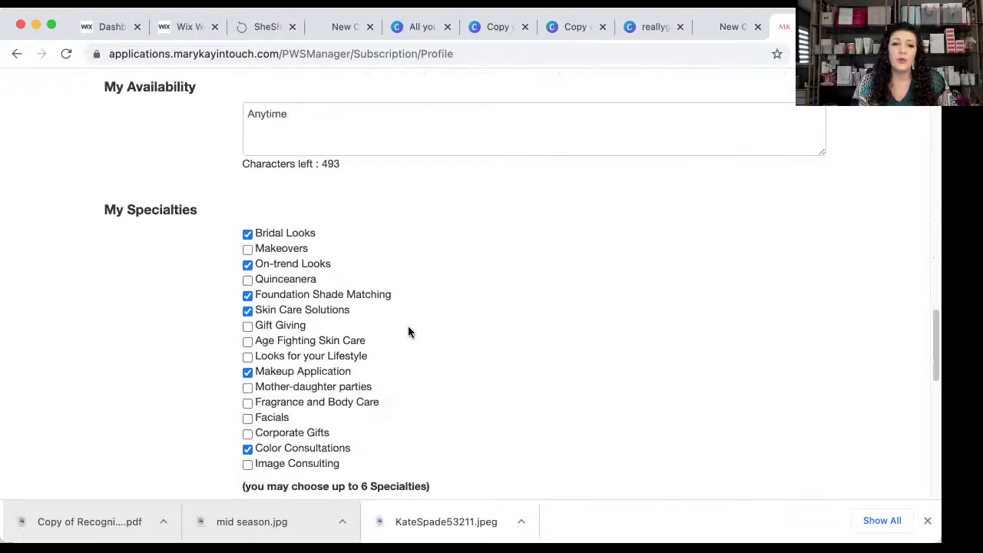
{"action": "scroll", "coordinate": [439, 350], "scroll_direction": "down", "scroll_amount": 2}
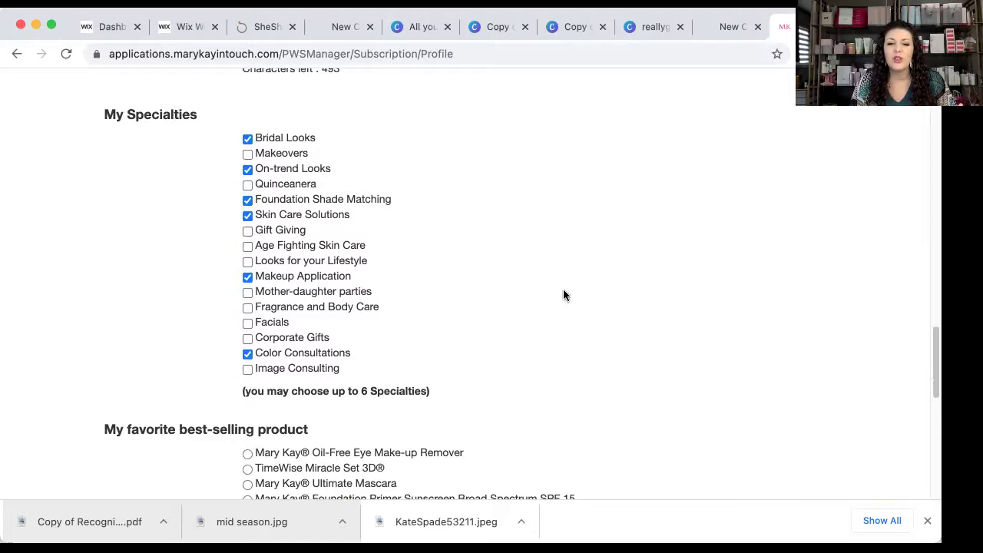
- Check the favorite best-selling product, delivery options and location display settings, and save the profile to continue to the Locator page
{"action": "scroll", "coordinate": [564, 292], "scroll_direction": "down", "scroll_amount": 2}
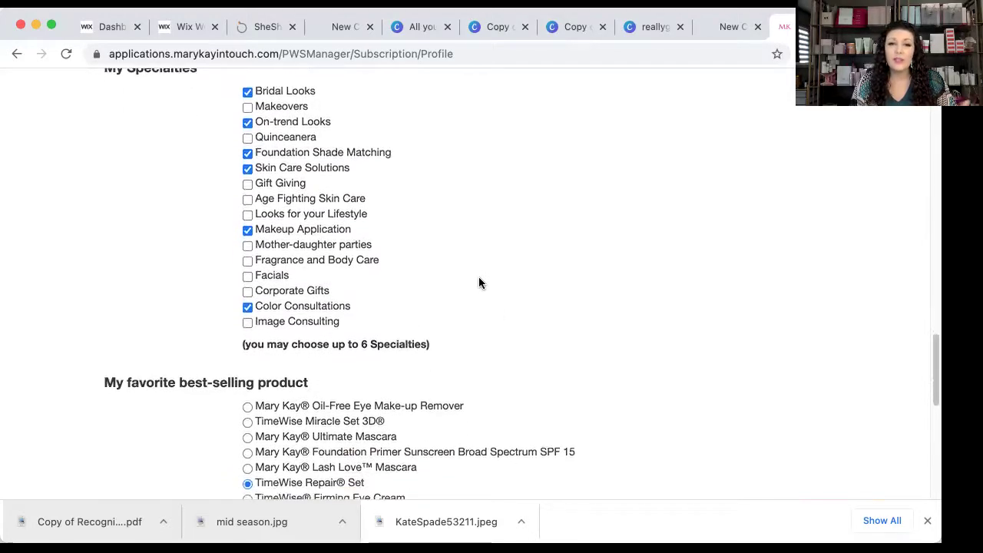
{"action": "scroll", "coordinate": [537, 280], "scroll_direction": "down", "scroll_amount": 3}
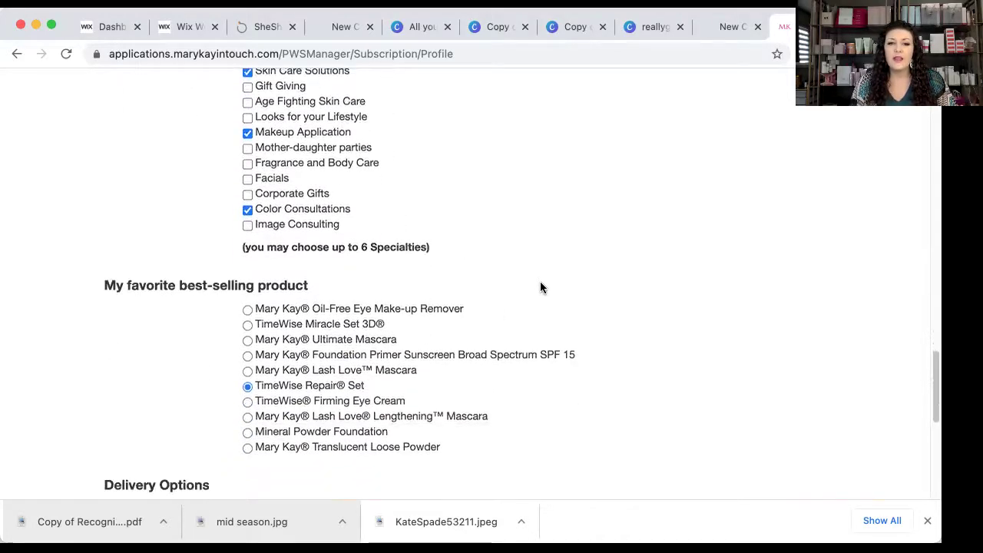
{"action": "scroll", "coordinate": [540, 287], "scroll_direction": "down", "scroll_amount": 3}
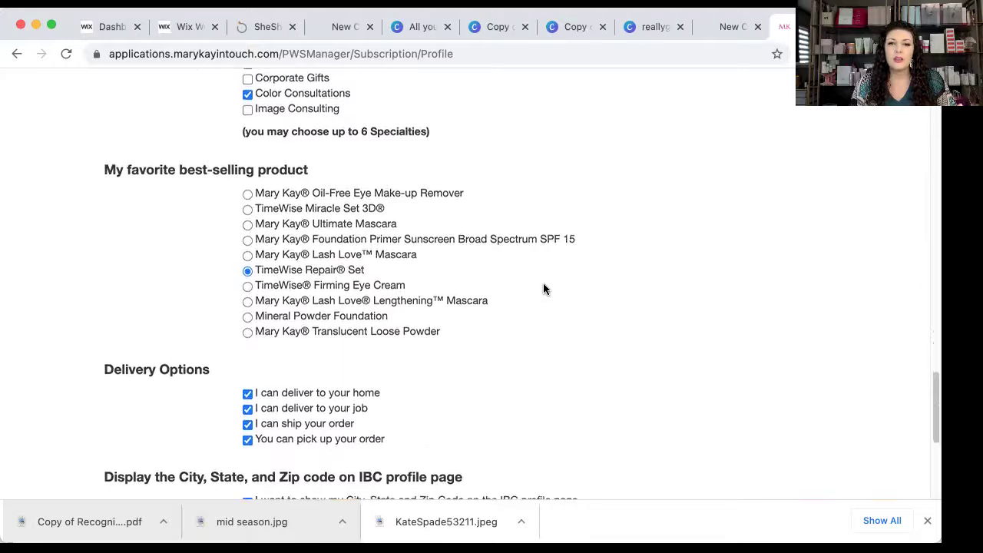
{"action": "scroll", "coordinate": [543, 288], "scroll_direction": "down", "scroll_amount": 1}
{"action": "scroll", "coordinate": [529, 299], "scroll_direction": "down", "scroll_amount": 1}
{"action": "scroll", "coordinate": [529, 303], "scroll_direction": "down", "scroll_amount": 5}
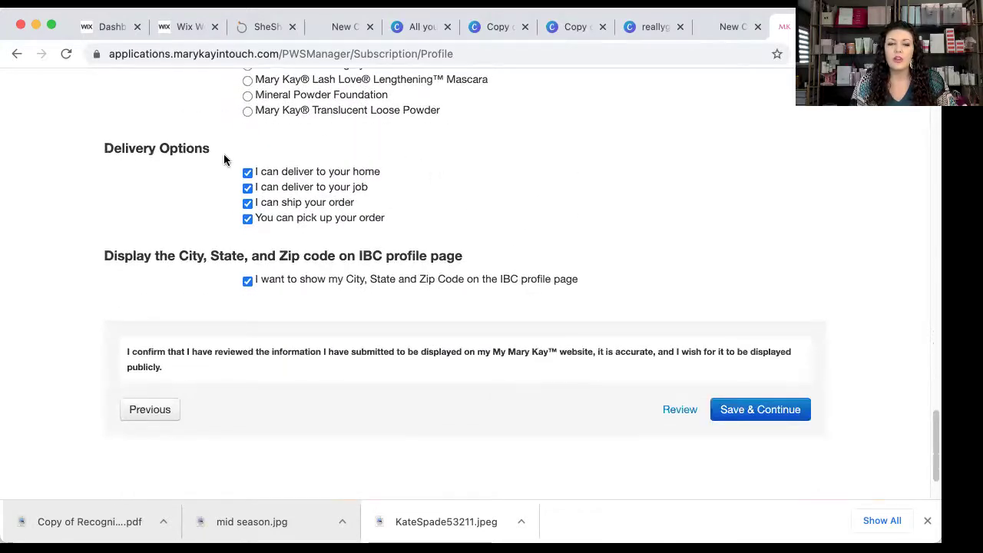
{"action": "scroll", "coordinate": [383, 260], "scroll_direction": "down", "scroll_amount": 2}
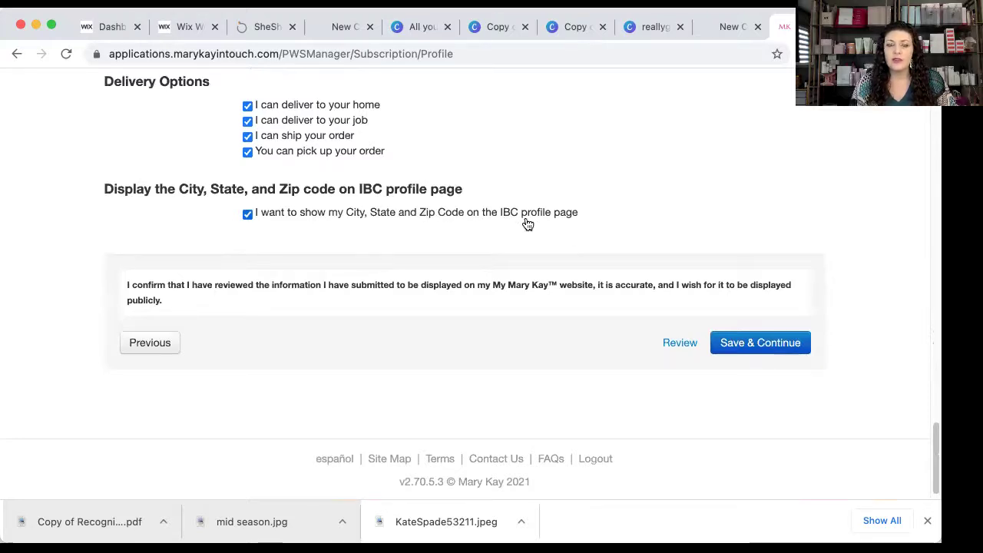
{"action": "left_click", "coordinate": [780, 351]}
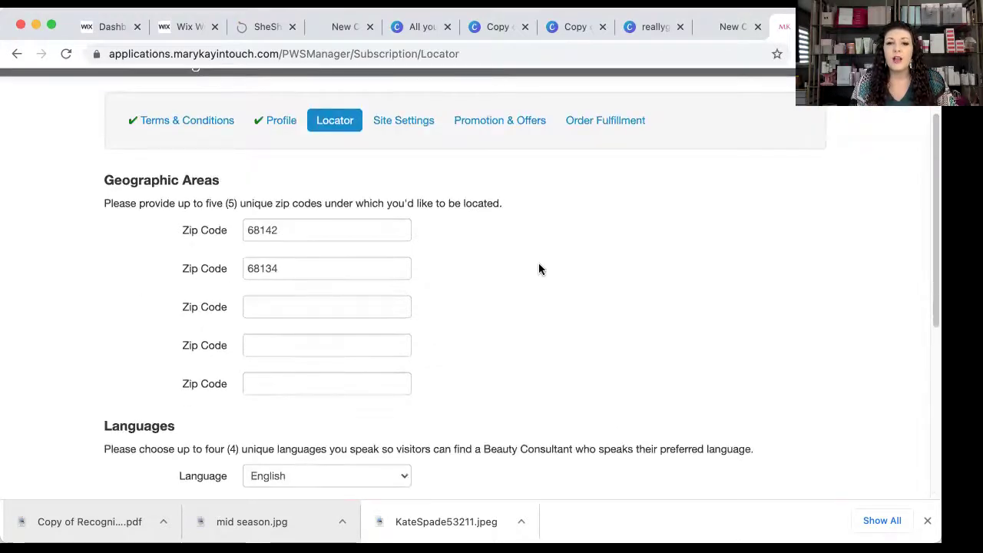
- Review the Locator's zip codes and languages, and save them to continue to Site Settings
{"action": "scroll", "coordinate": [478, 227], "scroll_direction": "down", "scroll_amount": 2}
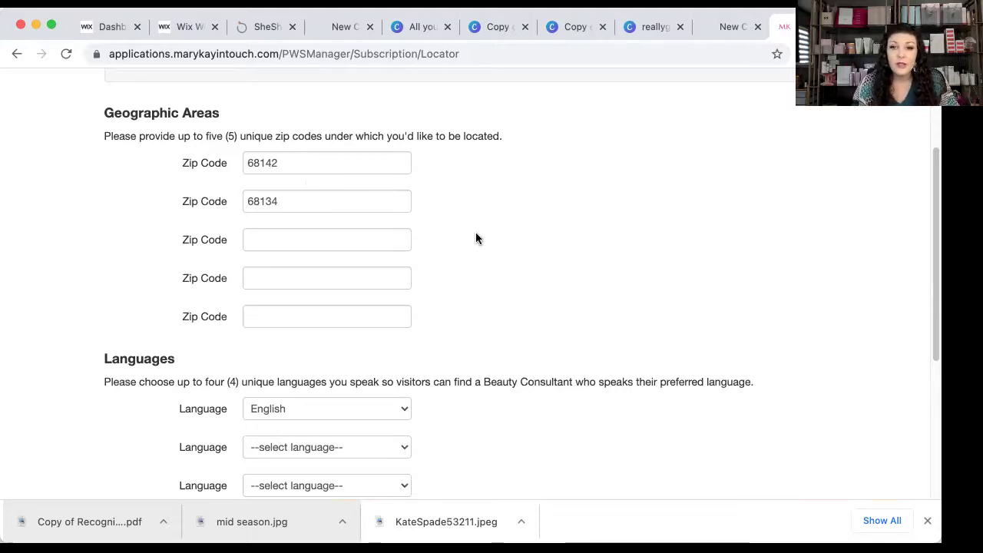
{"action": "scroll", "coordinate": [484, 230], "scroll_direction": "down", "scroll_amount": 3}
{"action": "scroll", "coordinate": [491, 235], "scroll_direction": "down", "scroll_amount": 3}
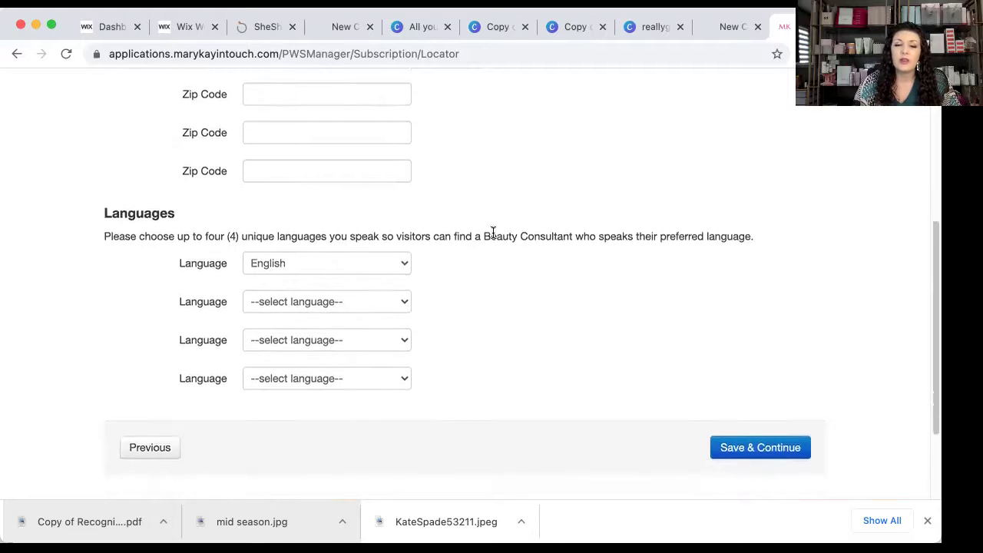
{"action": "scroll", "coordinate": [491, 231], "scroll_direction": "down", "scroll_amount": 1}
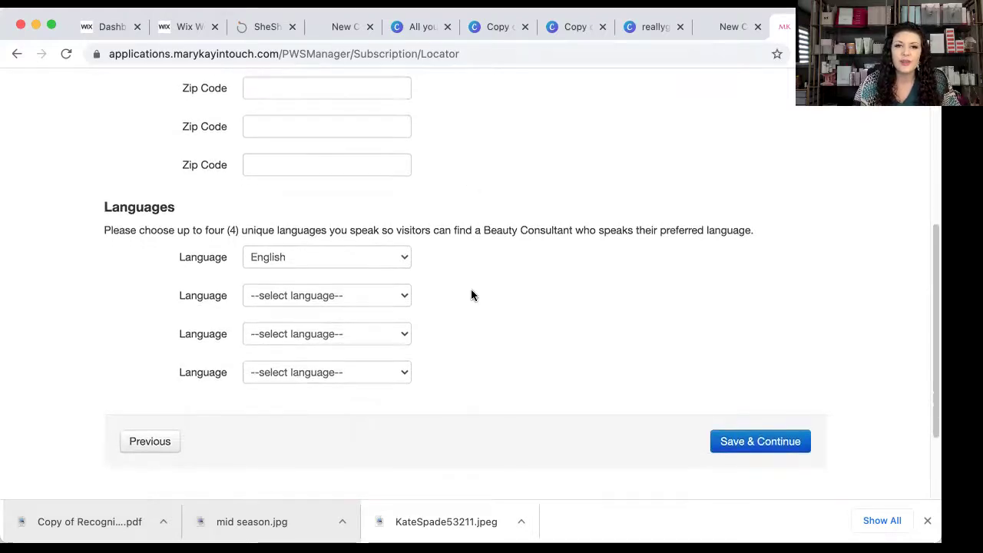
{"action": "scroll", "coordinate": [471, 292], "scroll_direction": "down", "scroll_amount": 2}
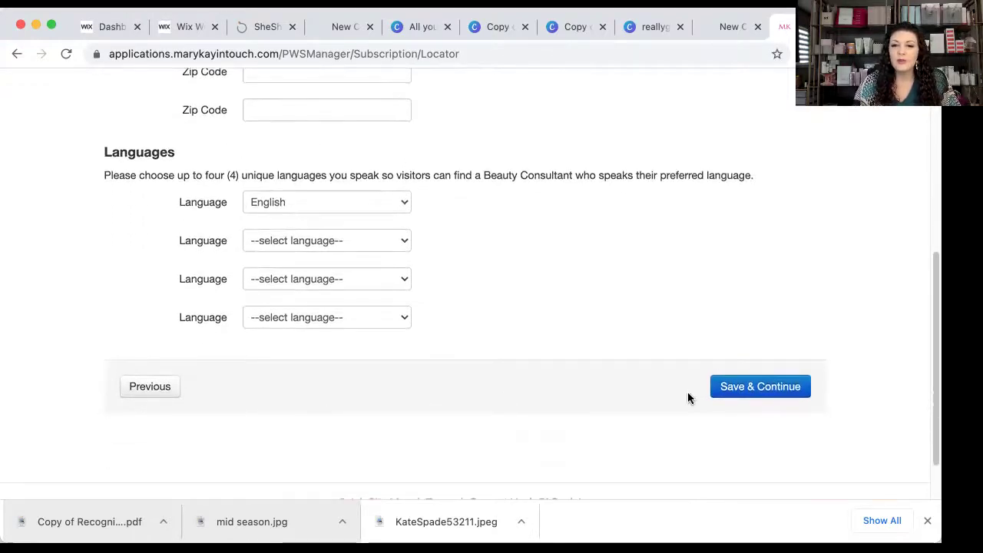
{"action": "left_click", "coordinate": [743, 388]}
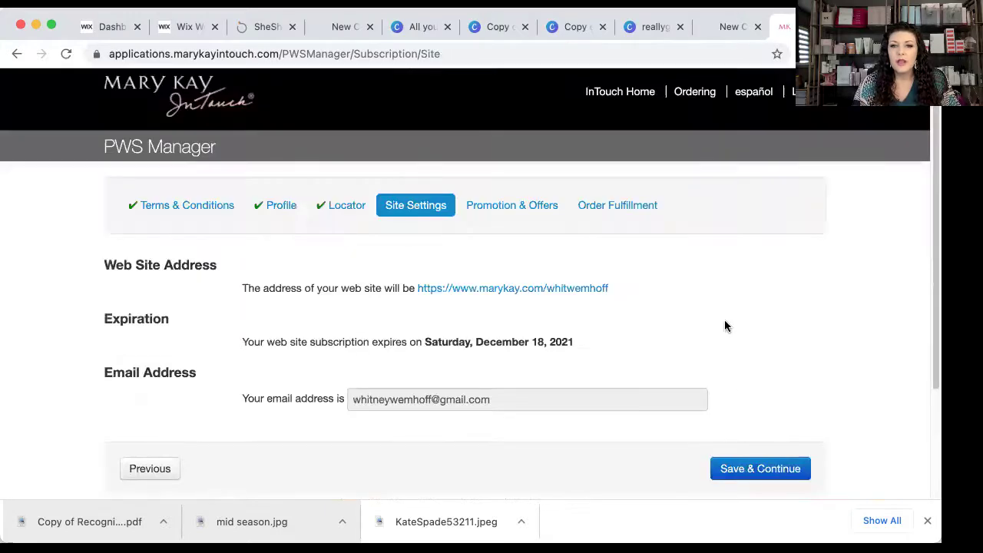
- Review the web site address, expiration and email address, and save Site Settings to continue to Promotion & Offers
{"action": "scroll", "coordinate": [724, 326], "scroll_direction": "down", "scroll_amount": 2}
{"action": "scroll", "coordinate": [714, 307], "scroll_direction": "down", "scroll_amount": 2}
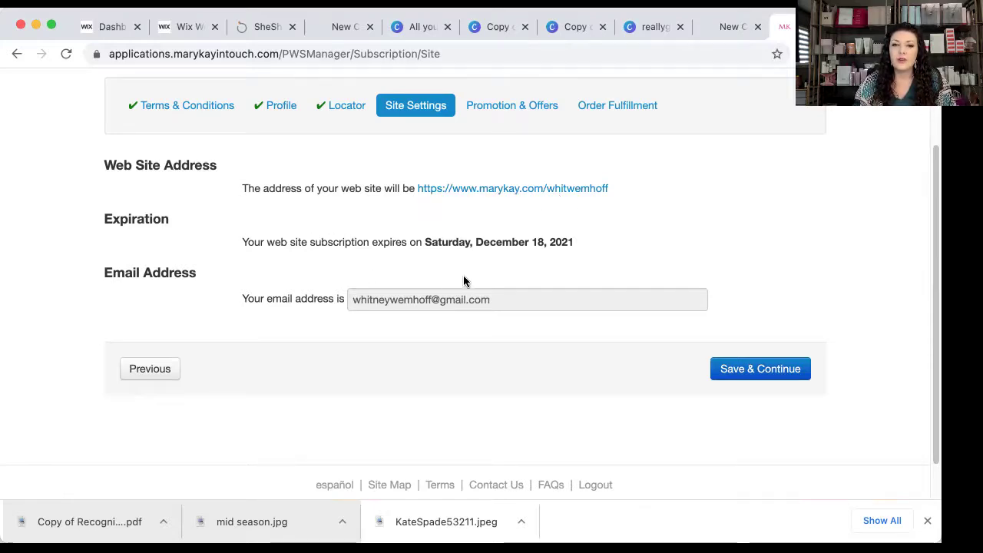
{"action": "scroll", "coordinate": [379, 291], "scroll_direction": "down", "scroll_amount": 1}
{"action": "scroll", "coordinate": [442, 298], "scroll_direction": "down", "scroll_amount": 1}
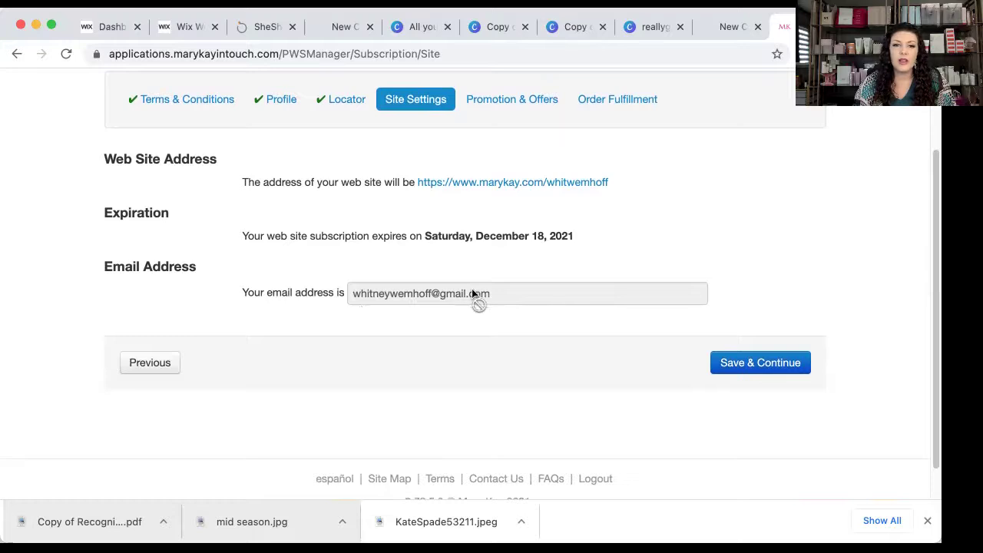
{"action": "scroll", "coordinate": [555, 286], "scroll_direction": "down", "scroll_amount": 1}
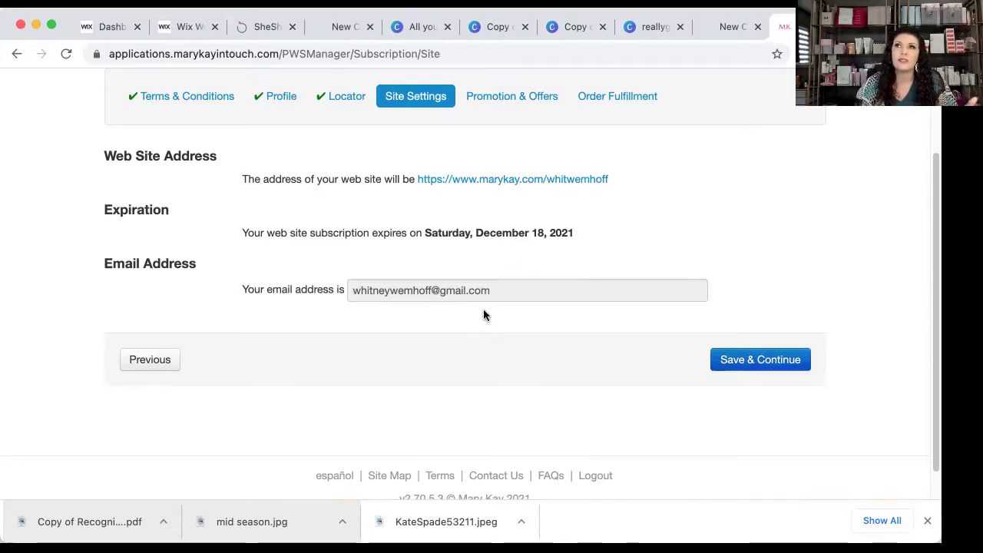
{"action": "left_click", "coordinate": [770, 359]}
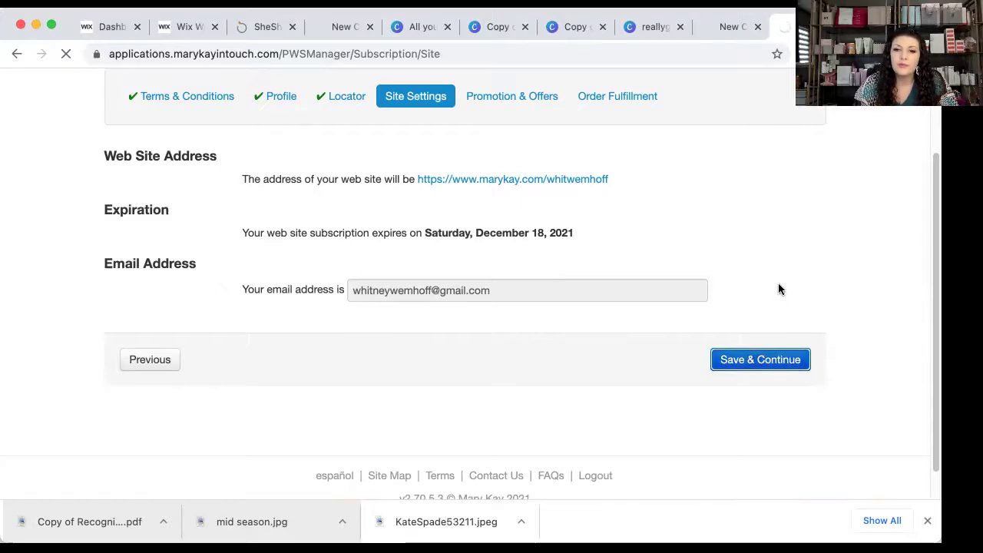
{"action": "left_click", "coordinate": [758, 362]}
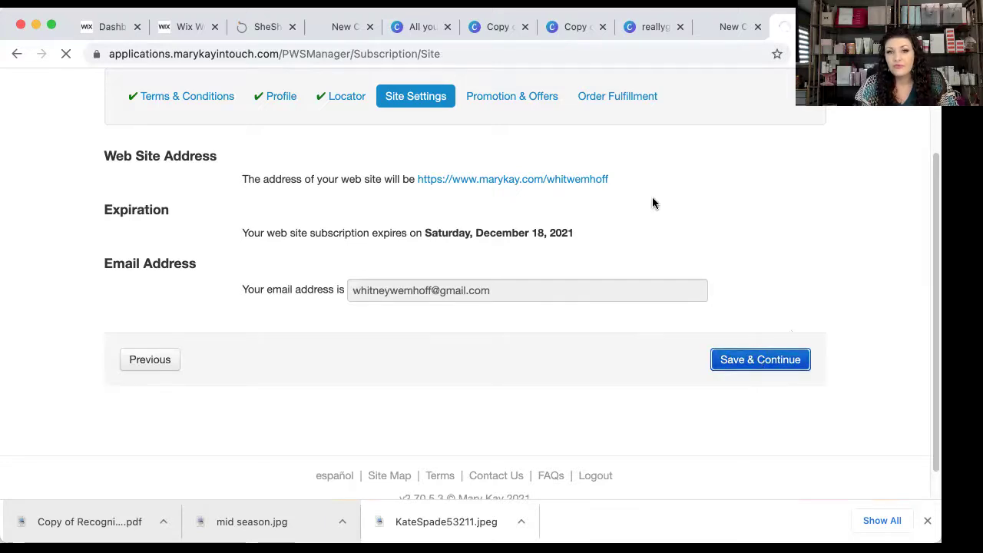
{"action": "left_click", "coordinate": [776, 362]}
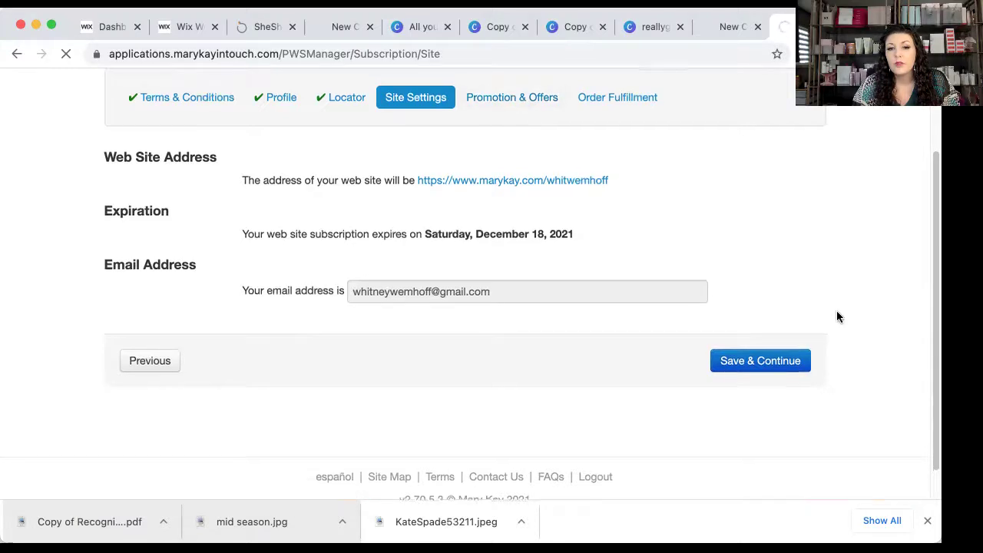
{"action": "scroll", "coordinate": [837, 316], "scroll_direction": "up", "scroll_amount": 3}
{"action": "scroll", "coordinate": [837, 316], "scroll_direction": "down", "scroll_amount": 4}
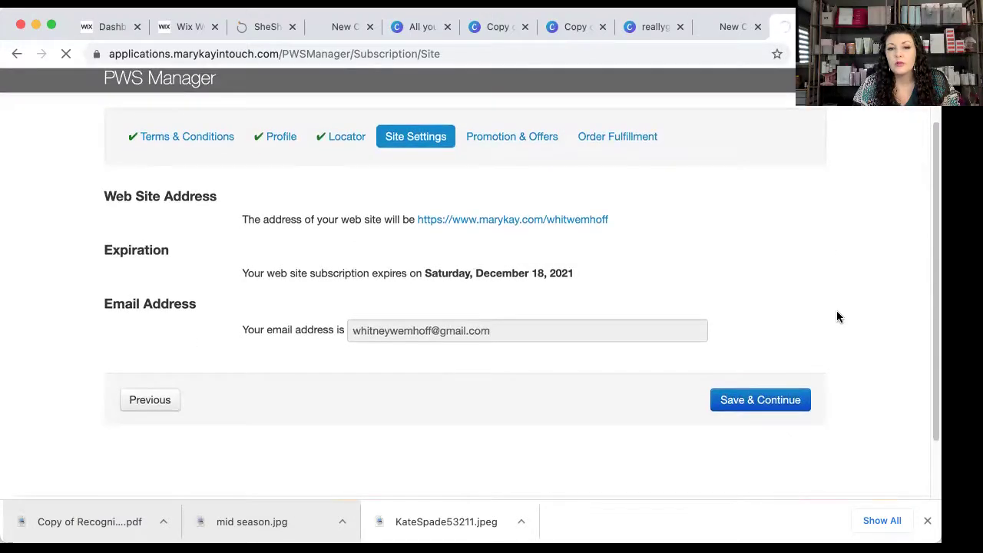
{"action": "scroll", "coordinate": [837, 316], "scroll_direction": "up", "scroll_amount": 3}
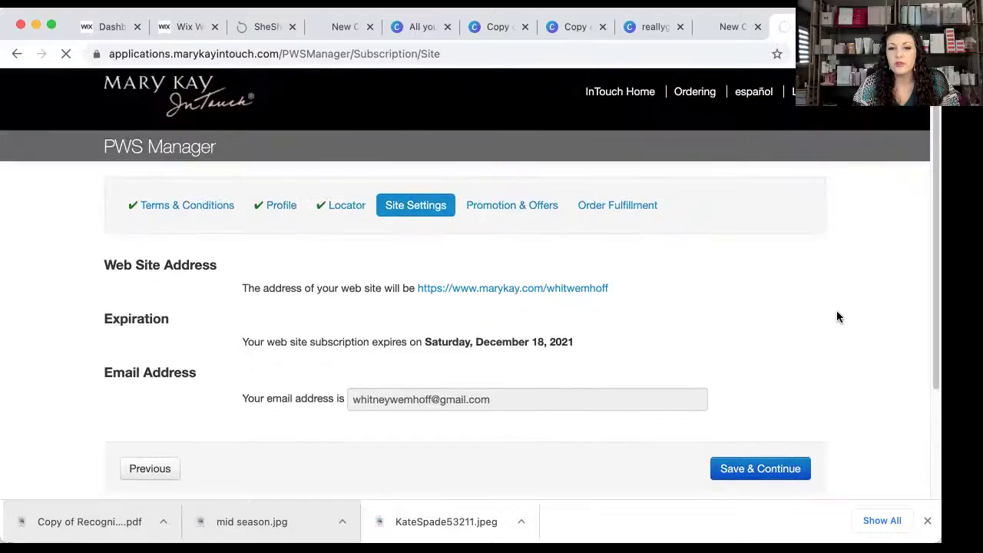
{"action": "scroll", "coordinate": [505, 192], "scroll_direction": "down", "scroll_amount": 1}
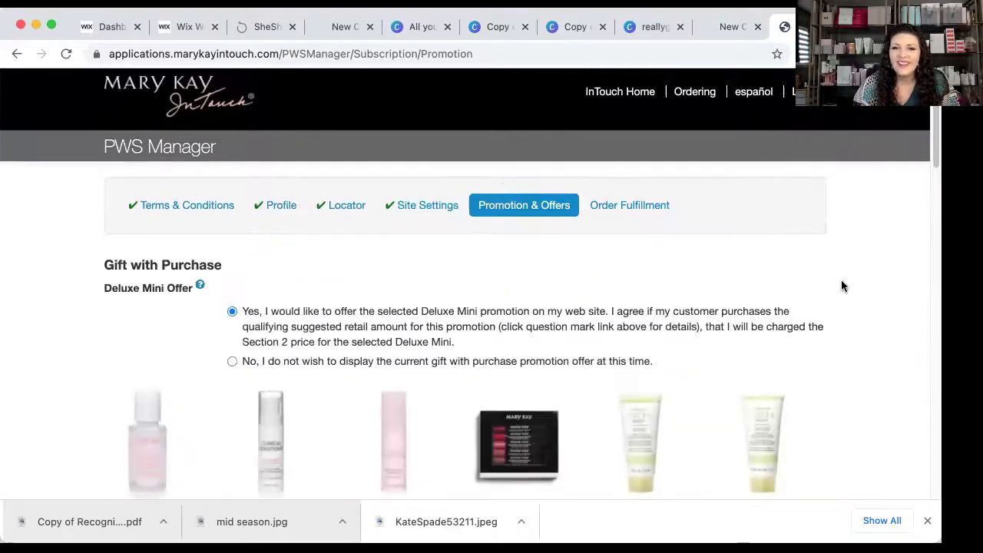
- Examine the Gift with Purchase section, including the Deluxe Mini Offer choice and the available Deluxe Mini products
{"action": "scroll", "coordinate": [866, 325], "scroll_direction": "down", "scroll_amount": 3}
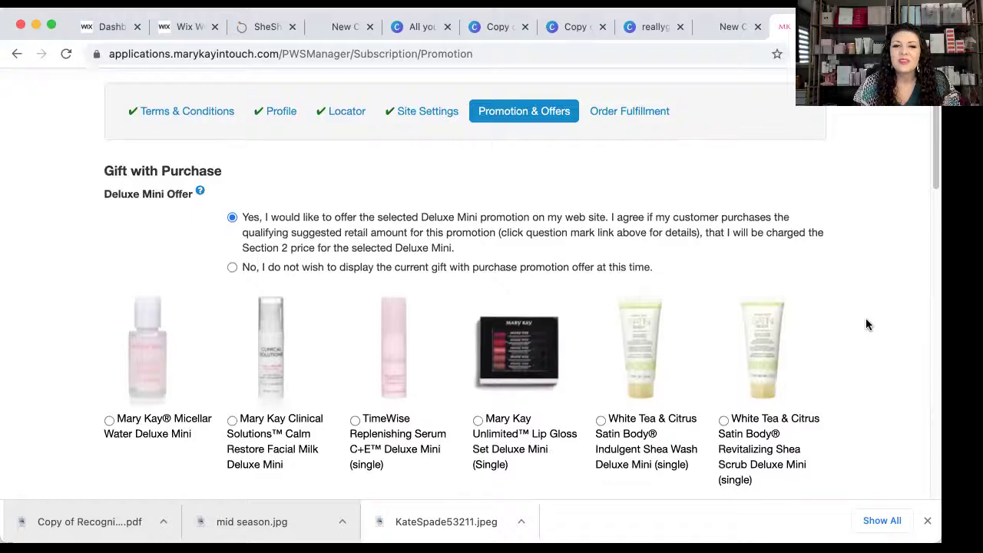
{"action": "scroll", "coordinate": [866, 325], "scroll_direction": "down", "scroll_amount": 2}
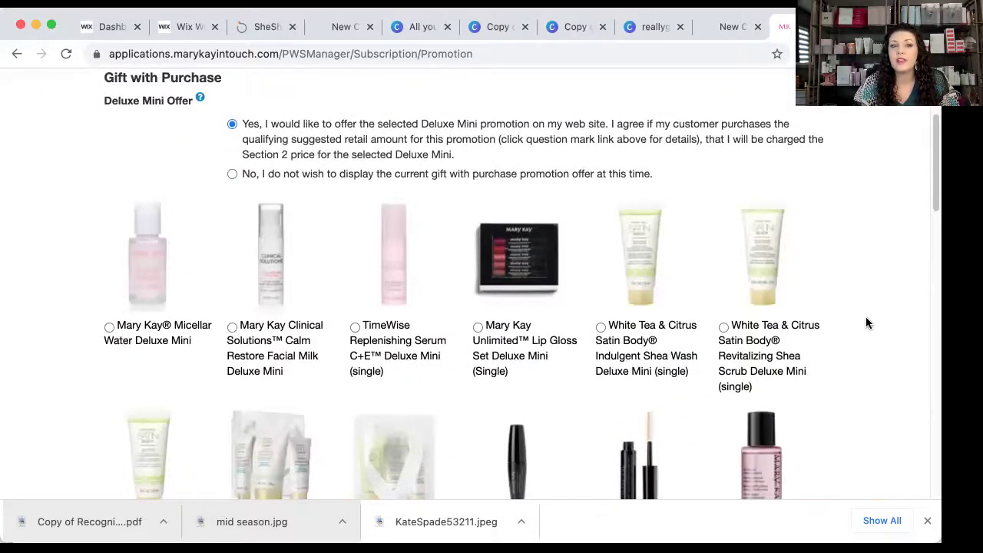
{"action": "scroll", "coordinate": [866, 322], "scroll_direction": "up", "scroll_amount": 1}
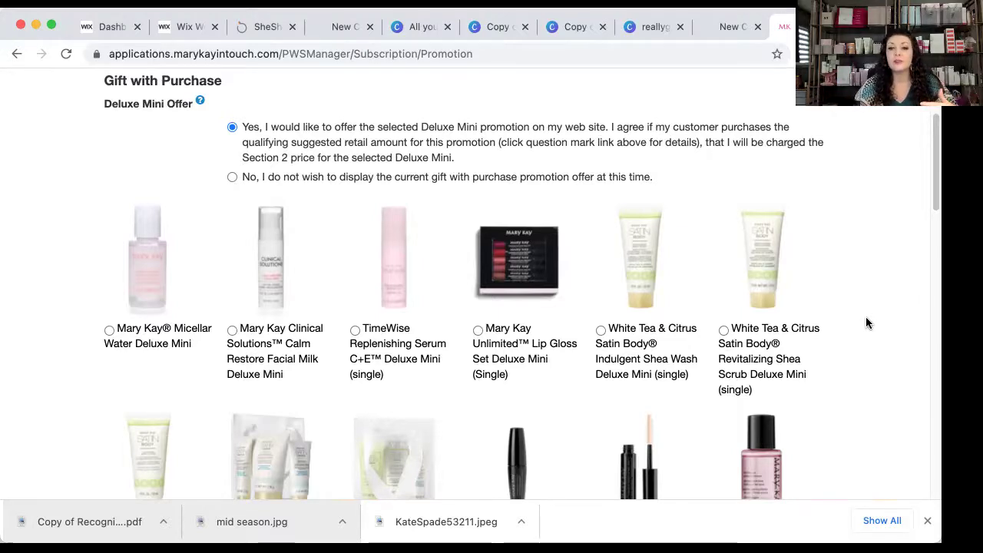
{"action": "scroll", "coordinate": [892, 331], "scroll_direction": "down", "scroll_amount": 3}
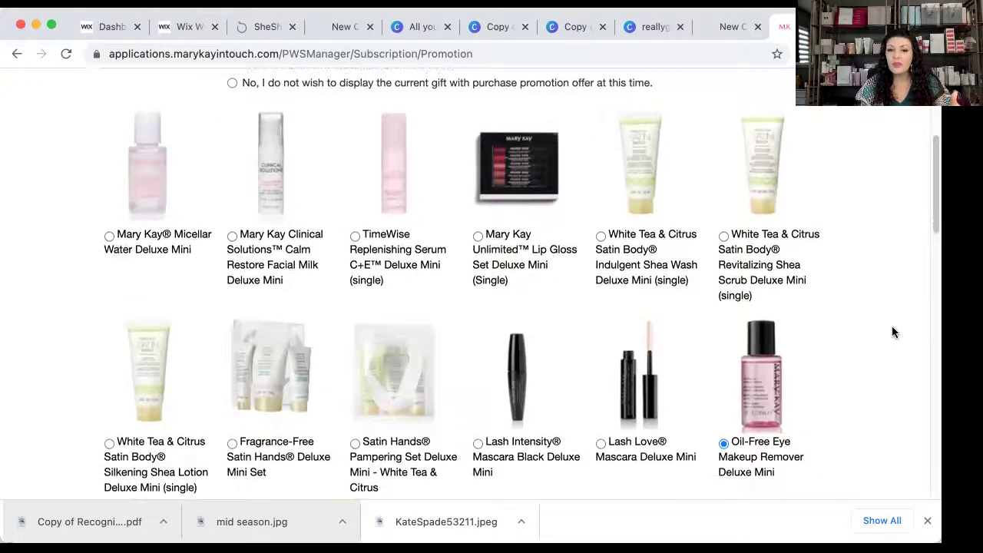
{"action": "scroll", "coordinate": [892, 332], "scroll_direction": "down", "scroll_amount": 1}
{"action": "scroll", "coordinate": [892, 331], "scroll_direction": "down", "scroll_amount": 3}
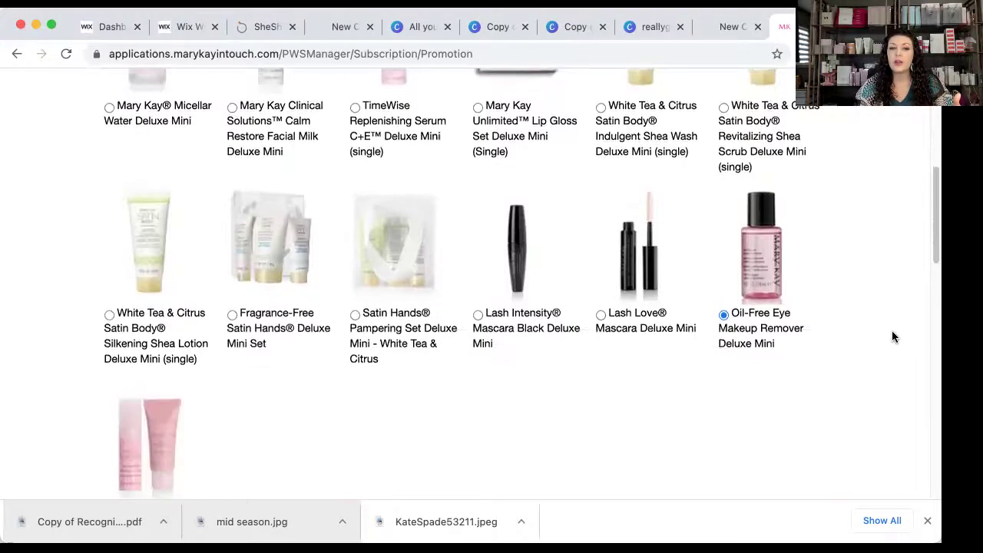
{"action": "scroll", "coordinate": [892, 336], "scroll_direction": "up", "scroll_amount": 5}
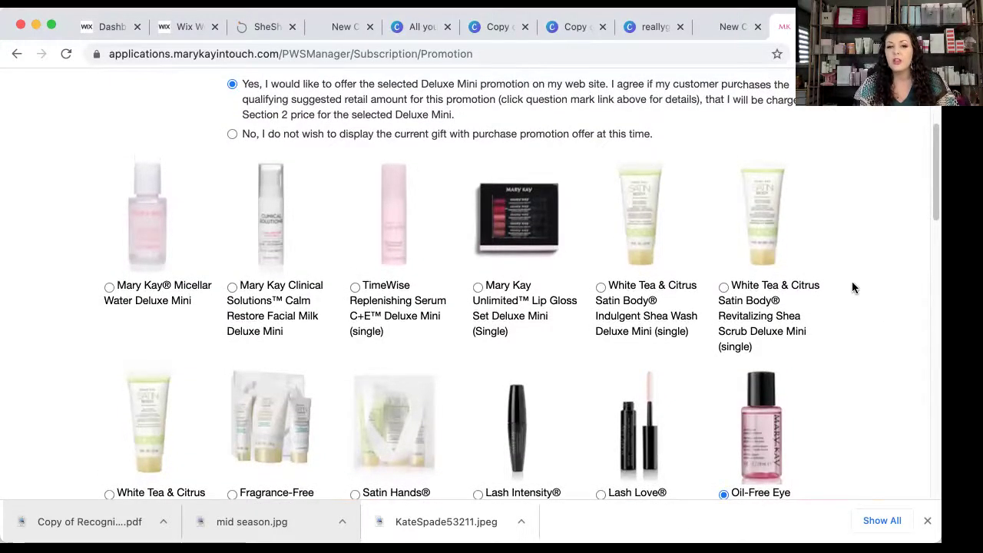
{"action": "scroll", "coordinate": [852, 285], "scroll_direction": "up", "scroll_amount": 2}
{"action": "scroll", "coordinate": [576, 266], "scroll_direction": "down", "scroll_amount": 1}
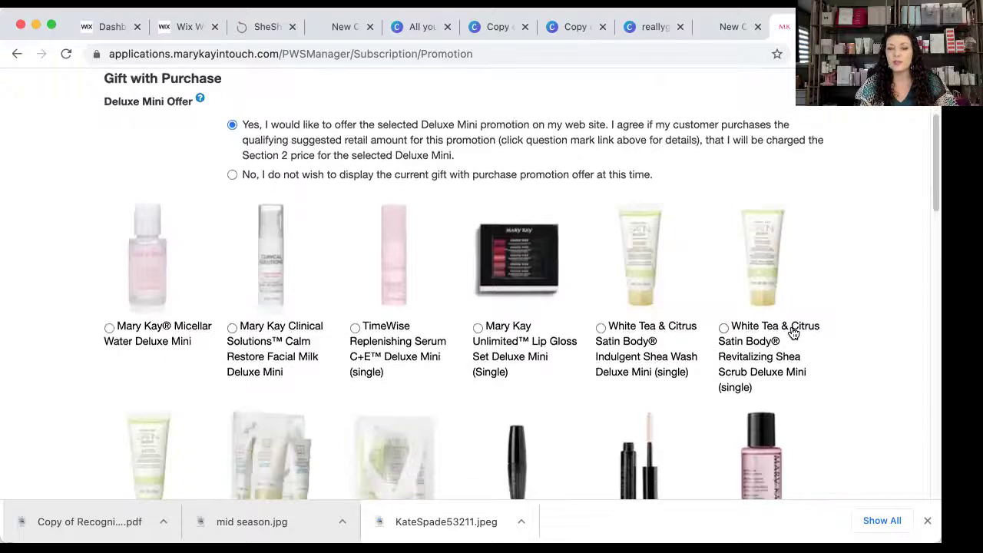
{"action": "scroll", "coordinate": [802, 328], "scroll_direction": "down", "scroll_amount": 1}
{"action": "scroll", "coordinate": [802, 329], "scroll_direction": "down", "scroll_amount": 3}
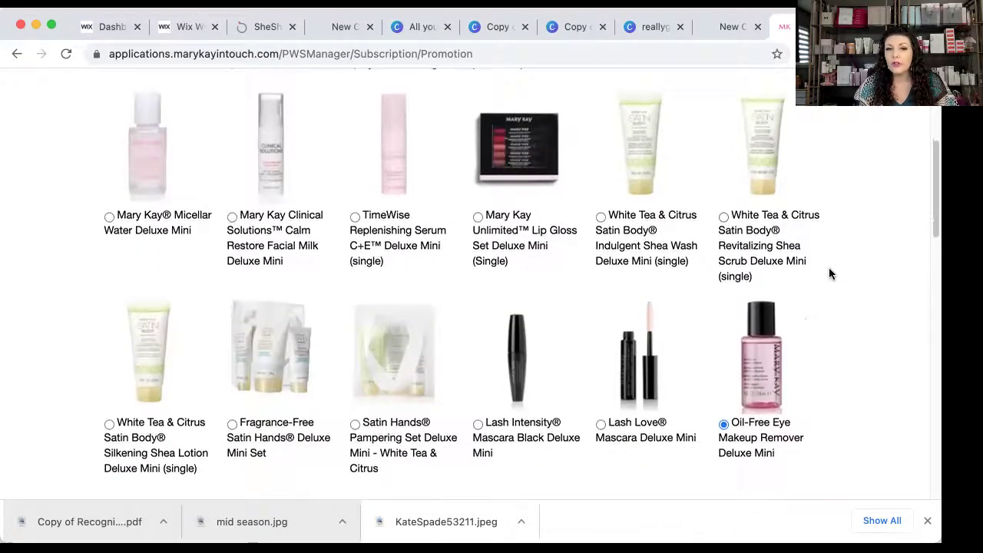
{"action": "scroll", "coordinate": [829, 270], "scroll_direction": "up", "scroll_amount": 3}
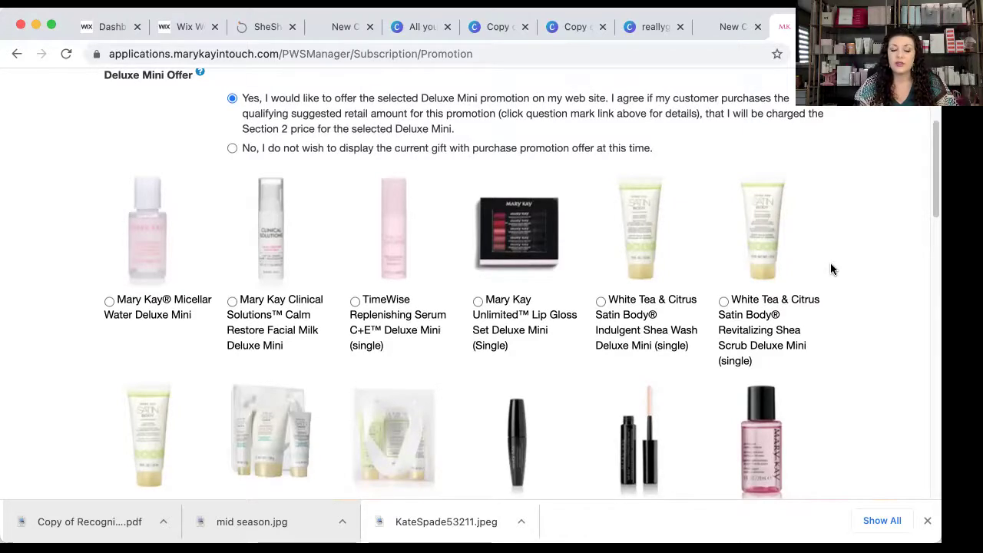
{"action": "scroll", "coordinate": [830, 269], "scroll_direction": "down", "scroll_amount": 1}
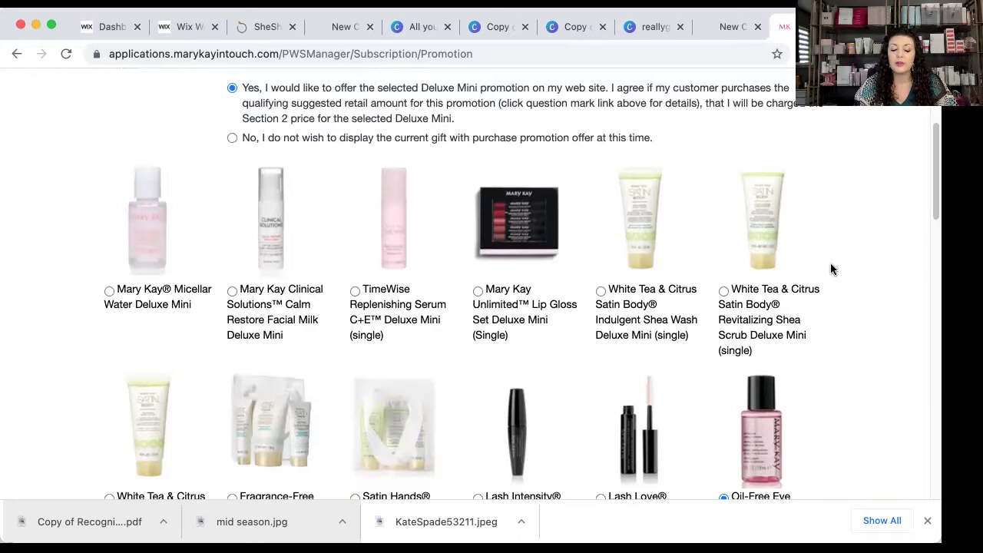
- Look through the rest of the Deluxe Mini products, down to the TimeWise Microdermabrasion Plus Set
{"action": "scroll", "coordinate": [831, 267], "scroll_direction": "down", "scroll_amount": 2}
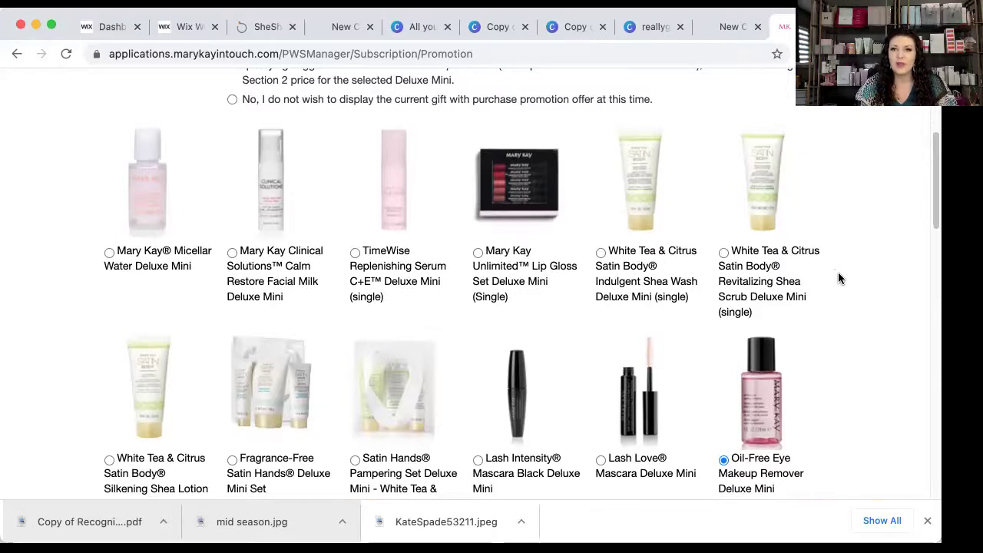
{"action": "scroll", "coordinate": [838, 279], "scroll_direction": "down", "scroll_amount": 1}
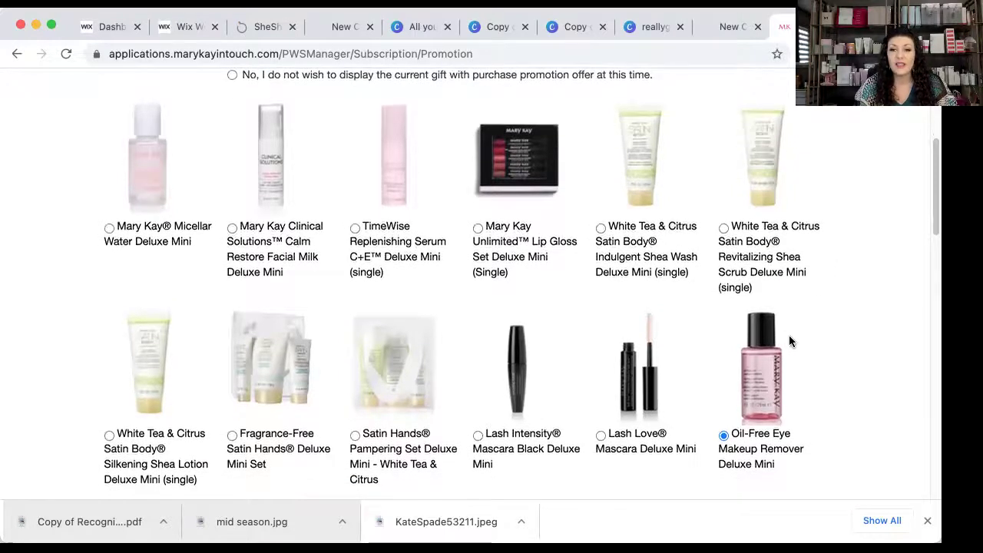
{"action": "scroll", "coordinate": [801, 318], "scroll_direction": "up", "scroll_amount": 1}
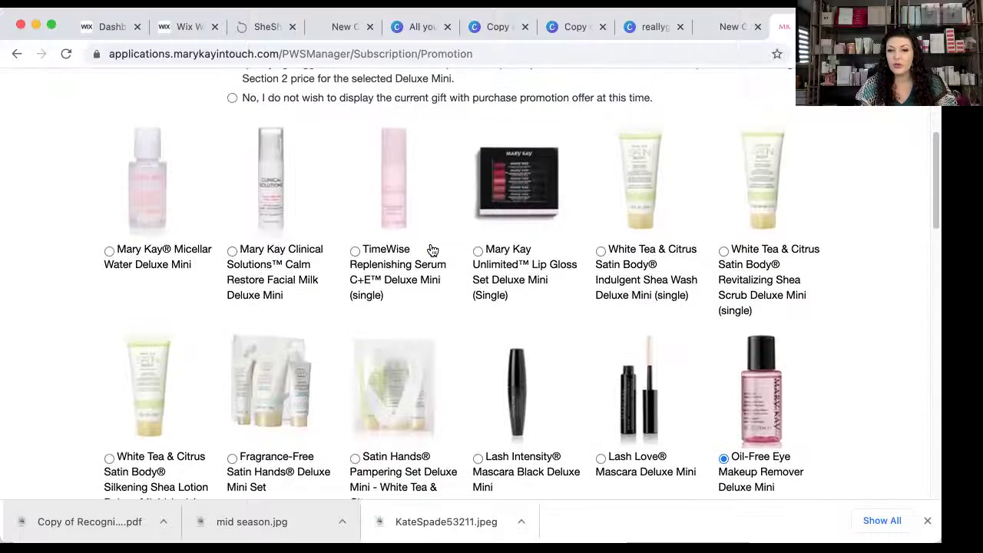
{"action": "scroll", "coordinate": [800, 322], "scroll_direction": "down", "scroll_amount": 5}
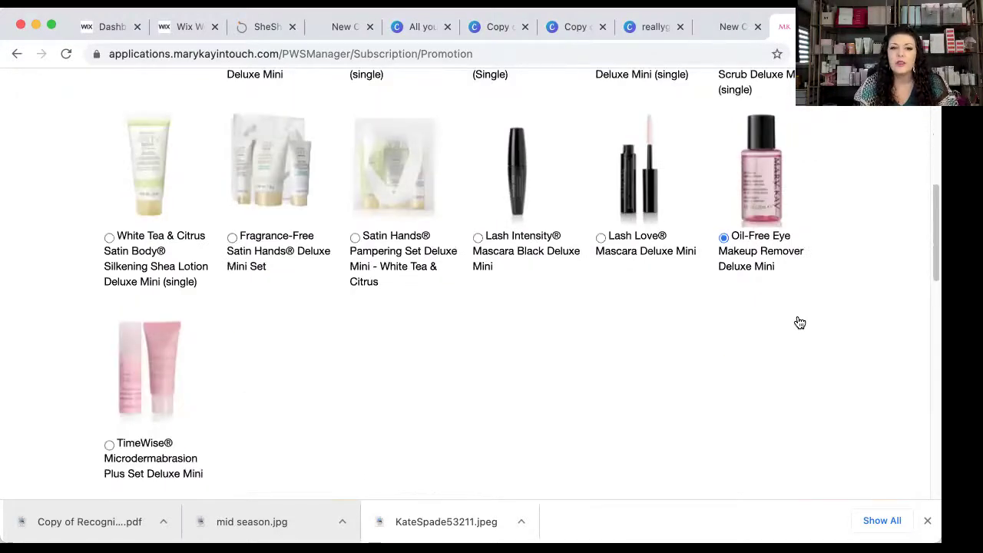
- Review the Free Shipping settings and the order minimums available for the advertisement, leaving it on $25 & over
{"action": "scroll", "coordinate": [799, 323], "scroll_direction": "down", "scroll_amount": 5}
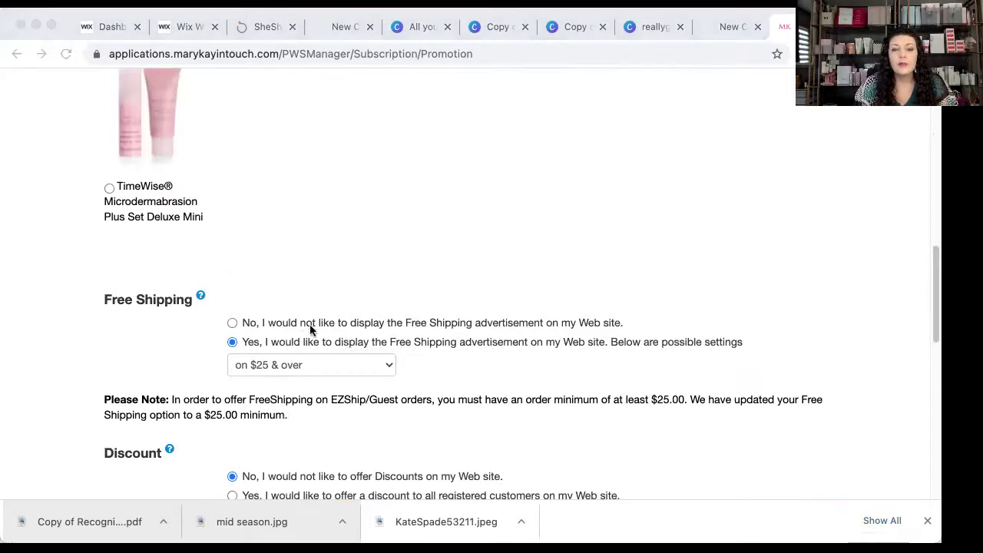
{"action": "scroll", "coordinate": [314, 322], "scroll_direction": "down", "scroll_amount": 3}
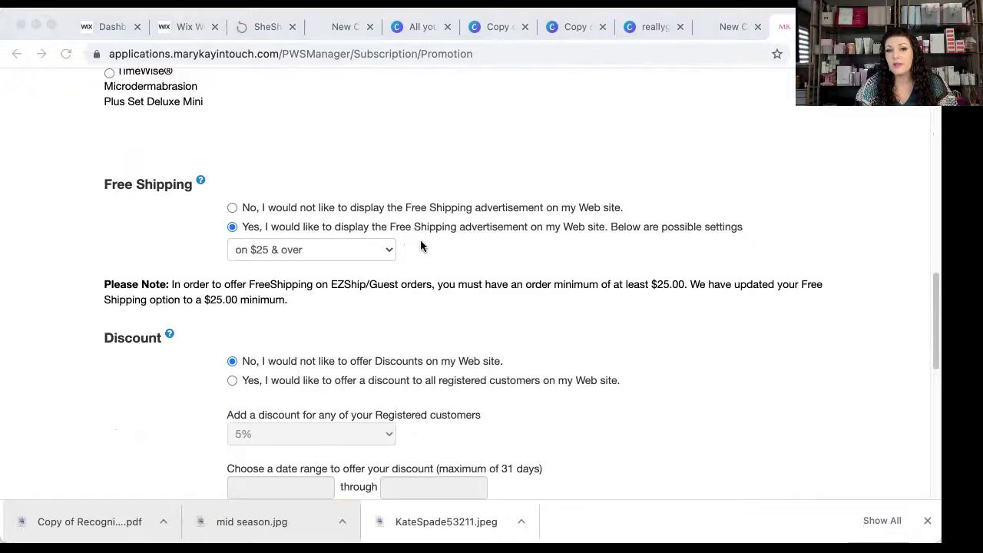
{"action": "scroll", "coordinate": [451, 235], "scroll_direction": "down", "scroll_amount": 1}
{"action": "scroll", "coordinate": [451, 234], "scroll_direction": "down", "scroll_amount": 1}
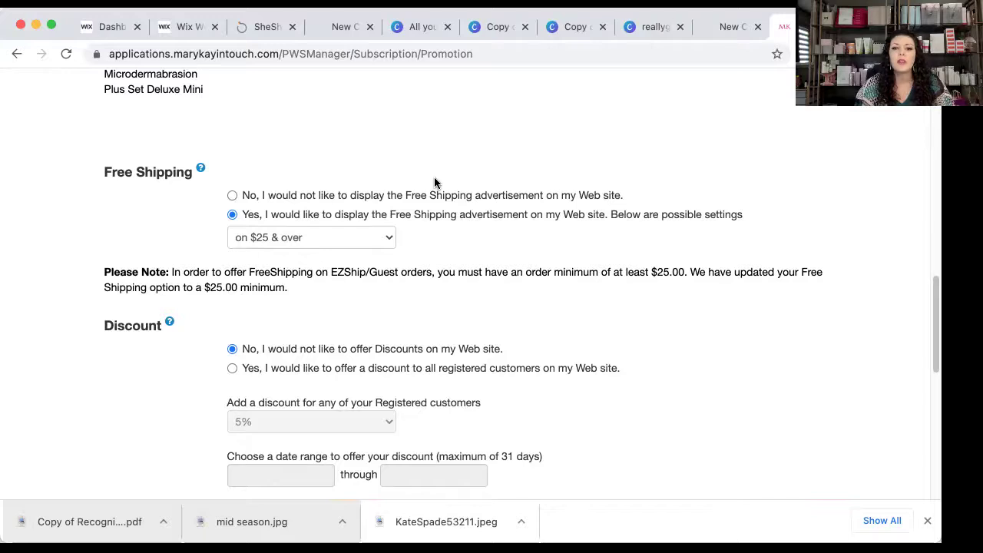
{"action": "left_click", "coordinate": [394, 242]}
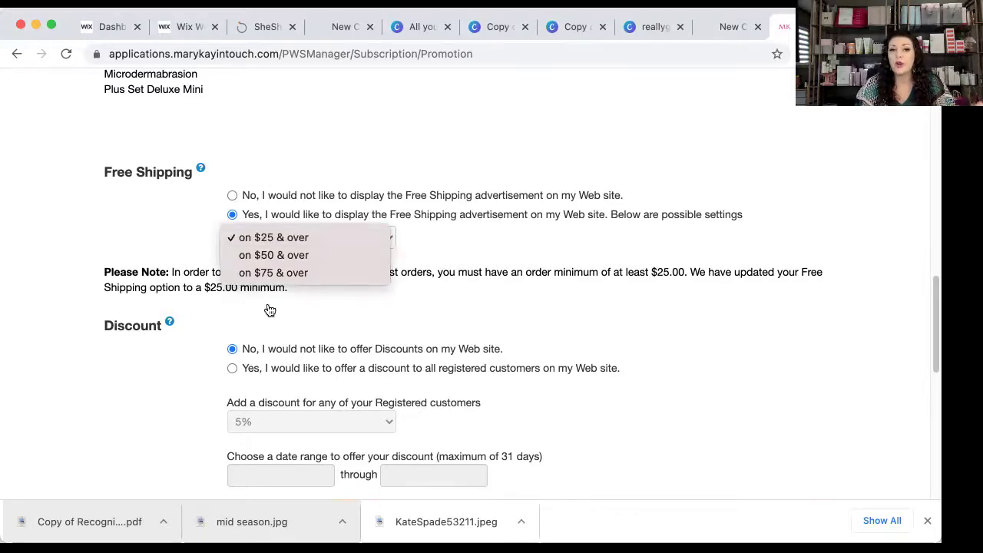
{"action": "left_click", "coordinate": [538, 265]}
- Examine the Discount options, the Beaut-E-News newsletter choice and the Free Product Samples section
{"action": "scroll", "coordinate": [549, 247], "scroll_direction": "down", "scroll_amount": 3}
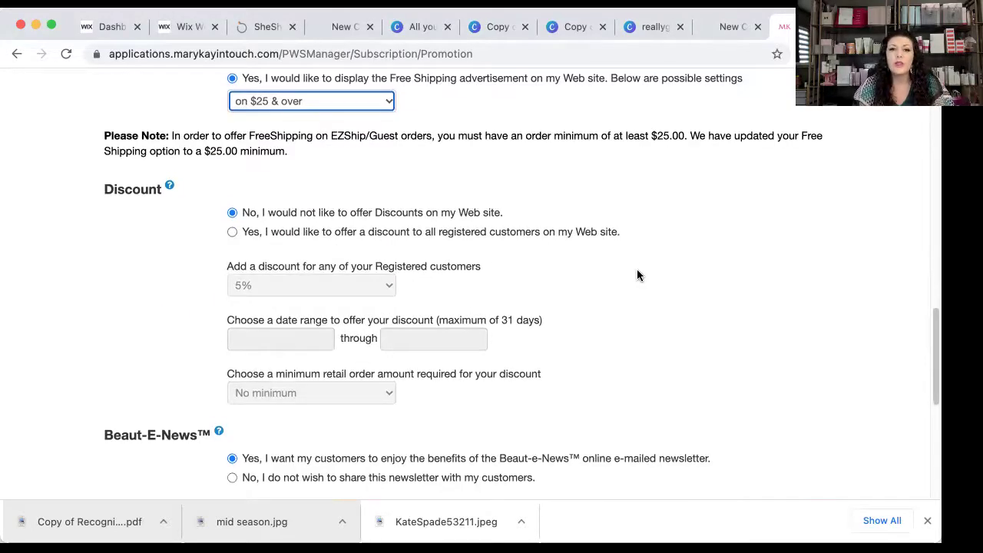
{"action": "scroll", "coordinate": [637, 275], "scroll_direction": "down", "scroll_amount": 2}
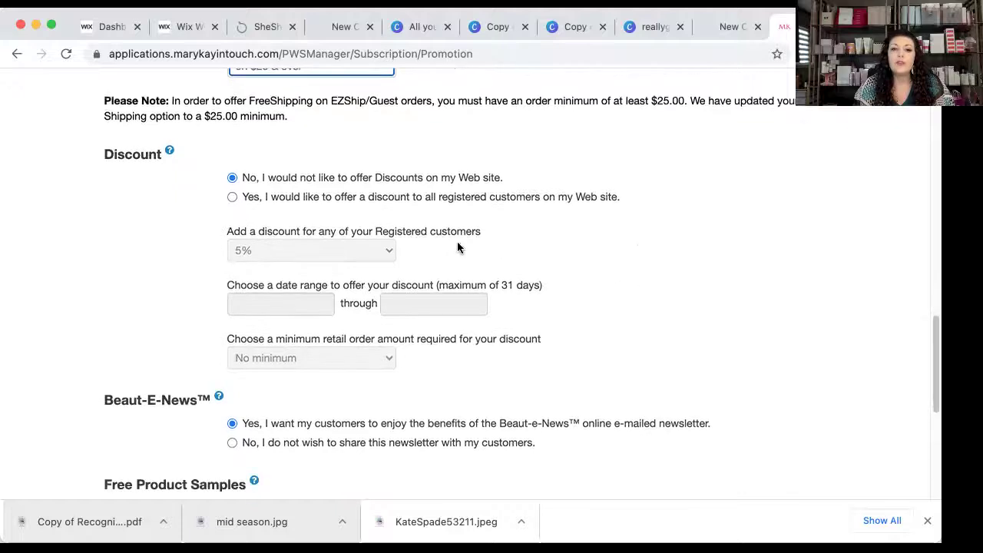
{"action": "scroll", "coordinate": [598, 272], "scroll_direction": "down", "scroll_amount": 3}
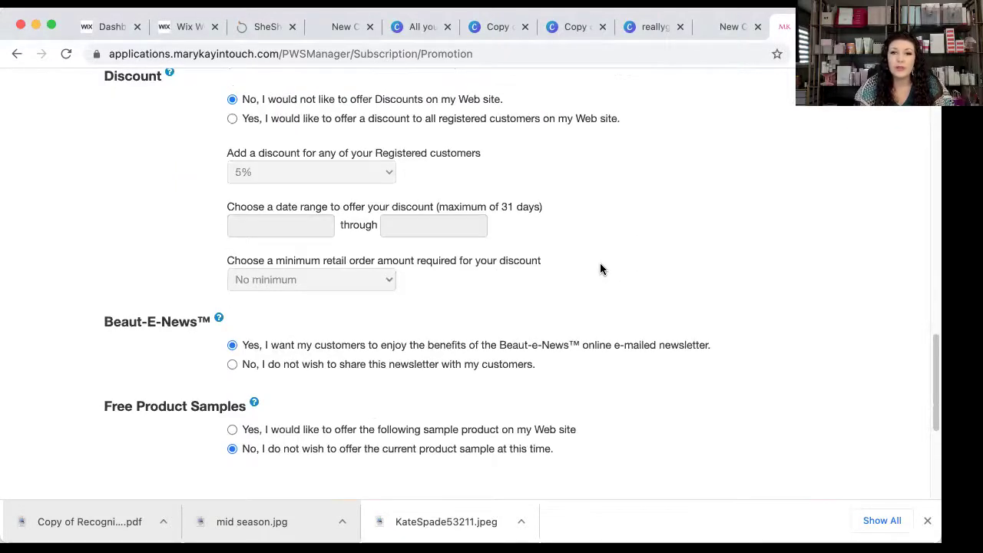
{"action": "scroll", "coordinate": [599, 262], "scroll_direction": "down", "scroll_amount": 2}
{"action": "scroll", "coordinate": [603, 267], "scroll_direction": "down", "scroll_amount": 1}
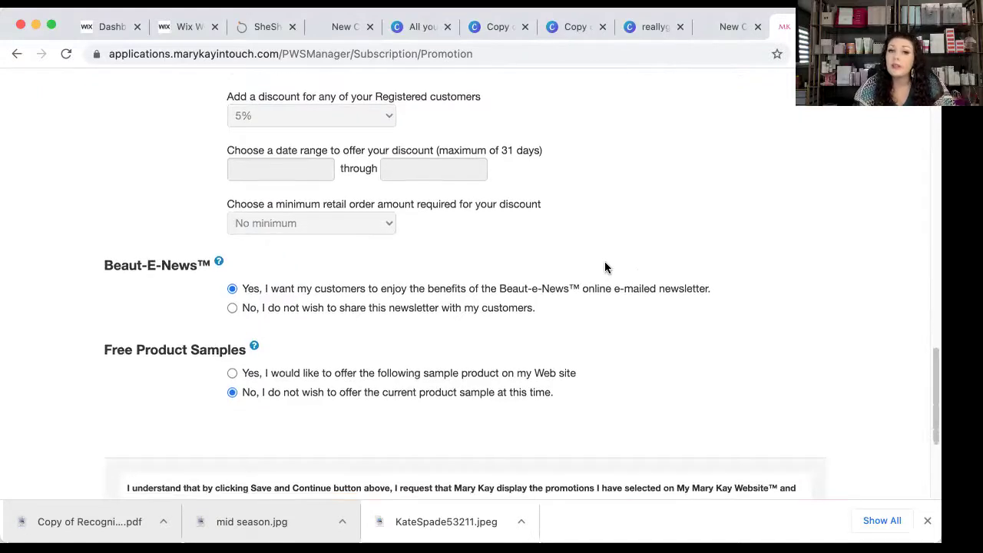
{"action": "scroll", "coordinate": [600, 260], "scroll_direction": "up", "scroll_amount": 1}
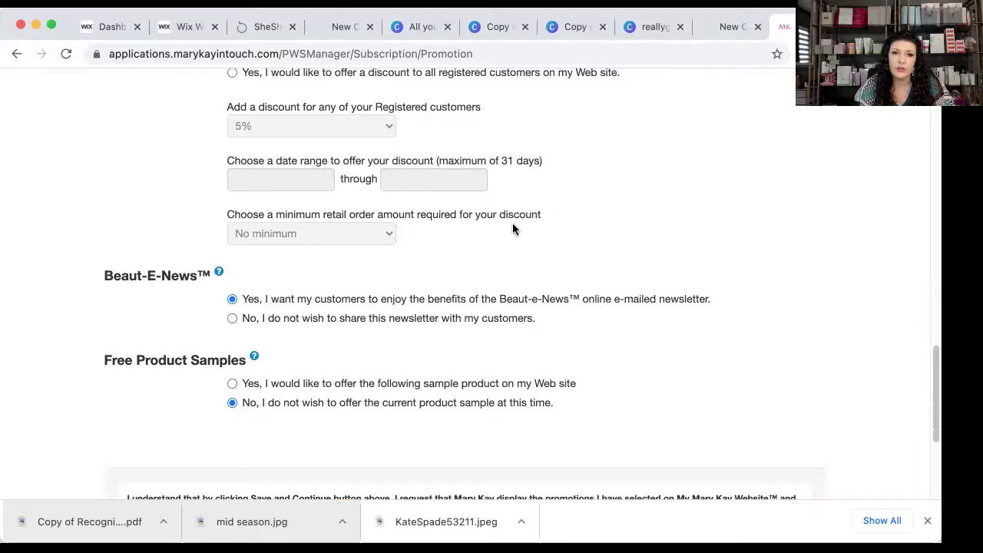
{"action": "scroll", "coordinate": [540, 258], "scroll_direction": "down", "scroll_amount": 2}
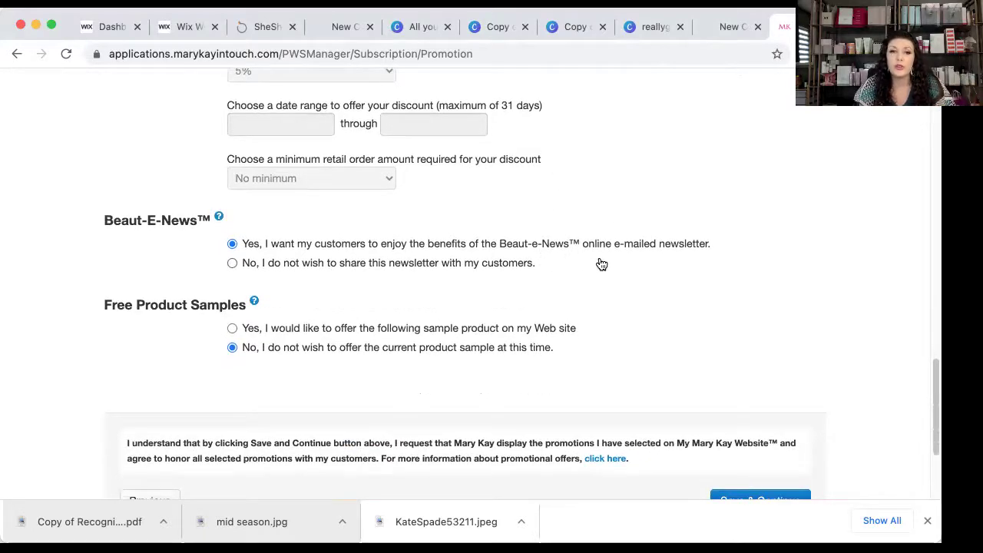
{"action": "scroll", "coordinate": [606, 263], "scroll_direction": "down", "scroll_amount": 1}
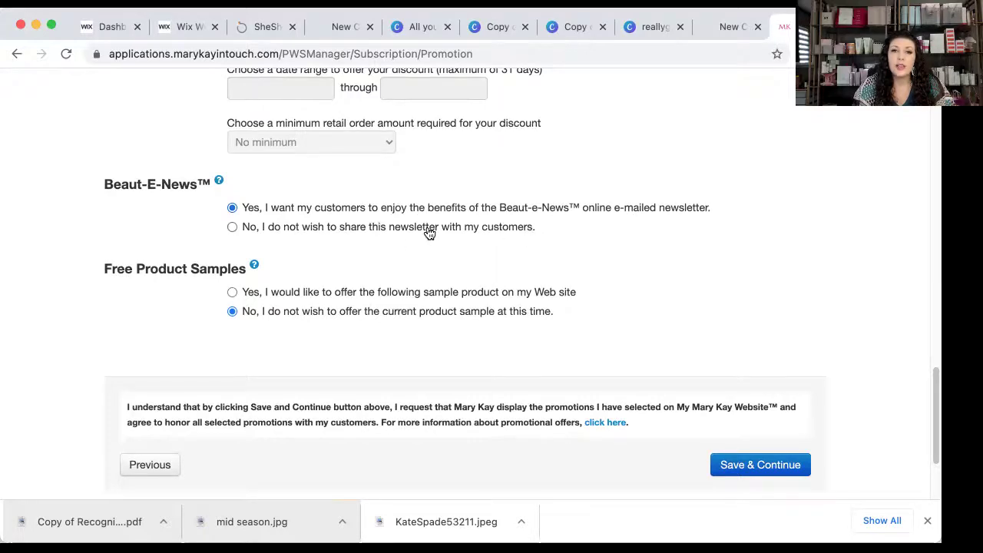
{"action": "scroll", "coordinate": [398, 241], "scroll_direction": "down", "scroll_amount": 2}
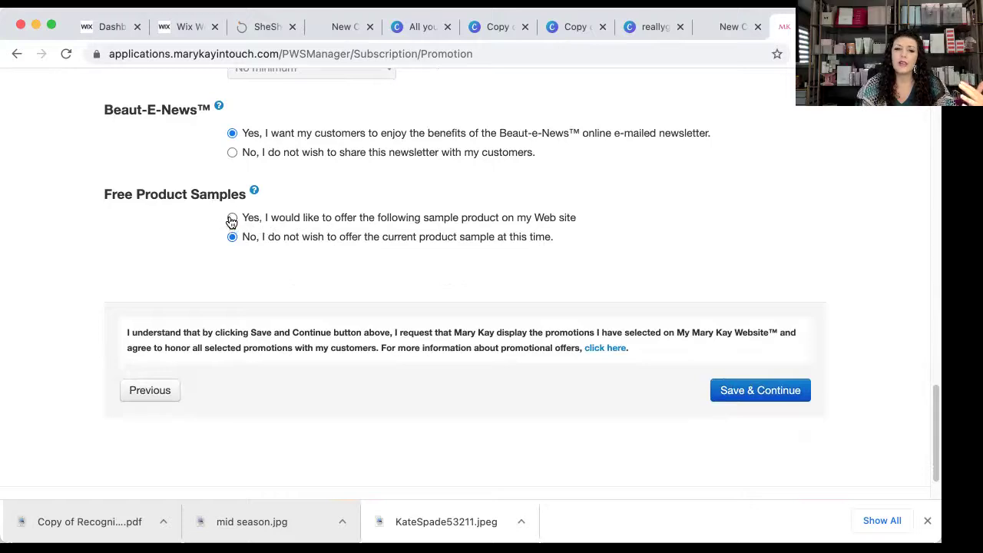
- Choose to offer free product samples on the web site and browse the selectable sample products
{"action": "left_click", "coordinate": [232, 219]}
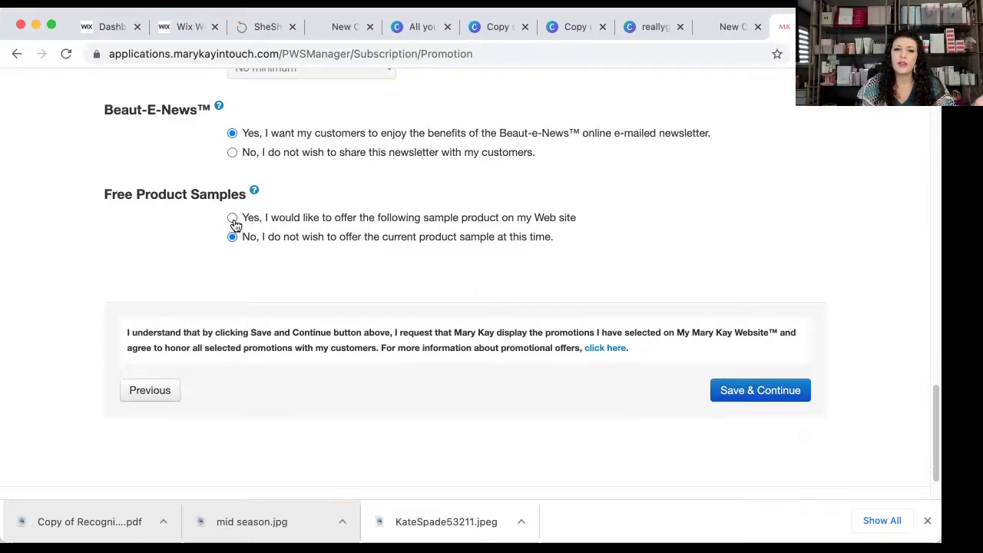
{"action": "scroll", "coordinate": [513, 305], "scroll_direction": "down", "scroll_amount": 3}
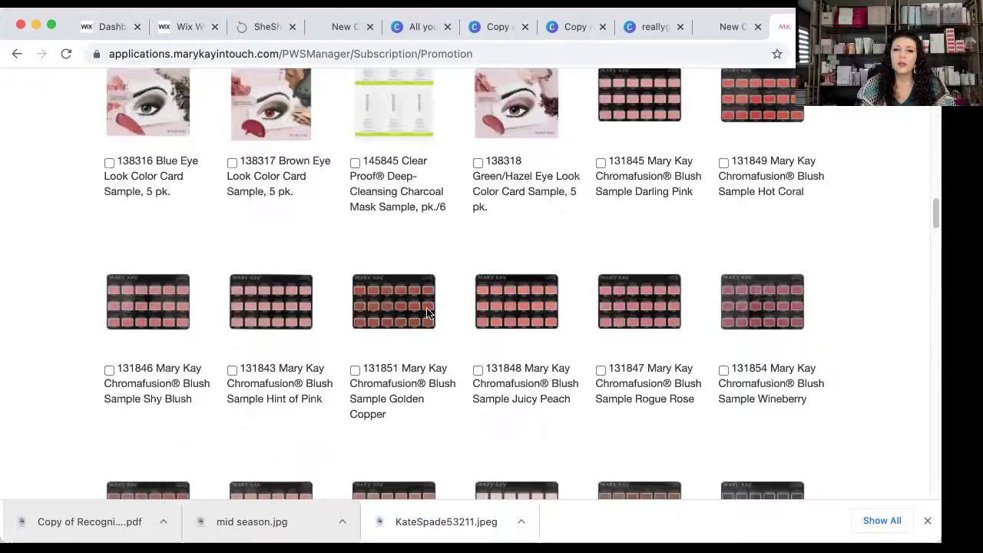
{"action": "scroll", "coordinate": [469, 282], "scroll_direction": "down", "scroll_amount": 2}
{"action": "scroll", "coordinate": [472, 281], "scroll_direction": "up", "scroll_amount": 7}
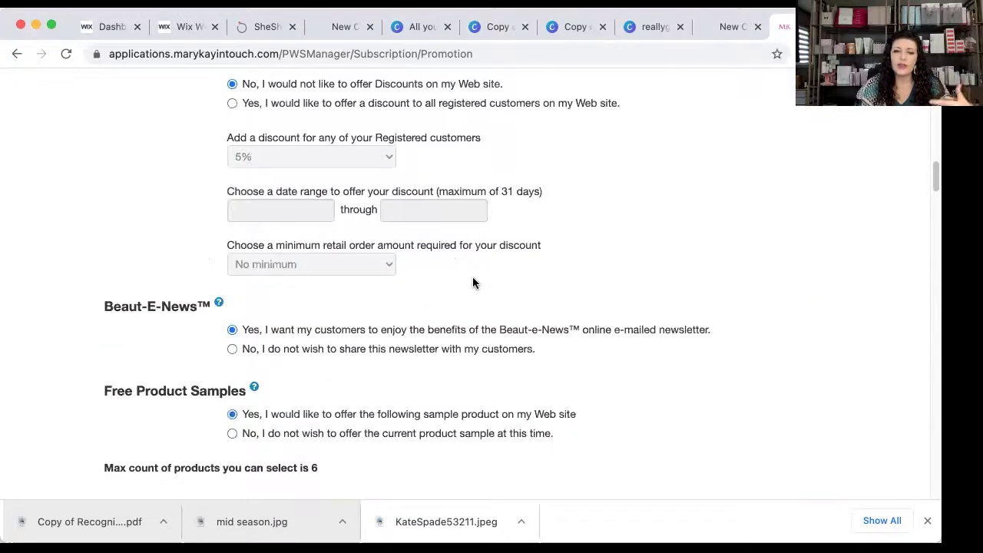
{"action": "scroll", "coordinate": [470, 273], "scroll_direction": "down", "scroll_amount": 2}
- Decline the current free product sample offer and save Promotion & Offers to continue to Order Fulfillment
{"action": "left_click", "coordinate": [232, 333]}
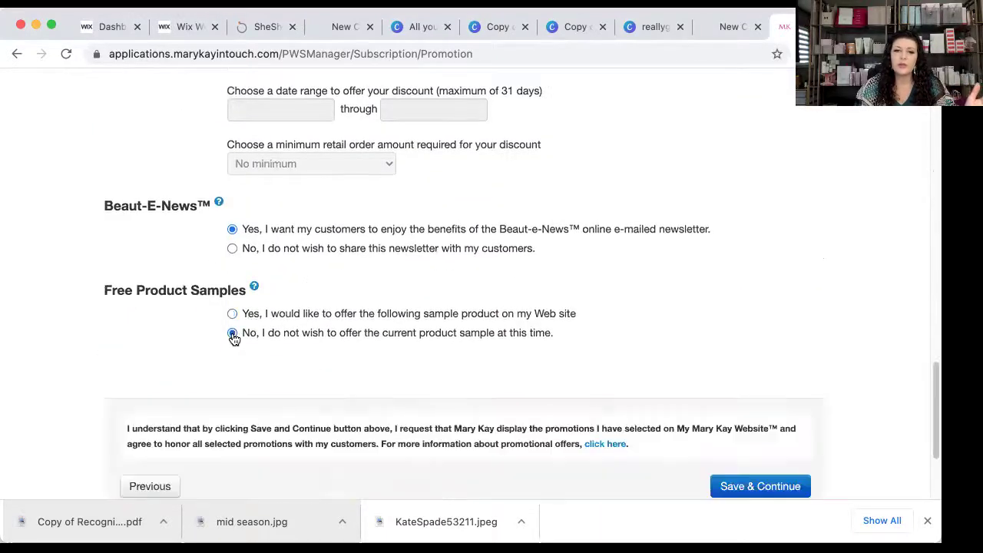
{"action": "scroll", "coordinate": [519, 310], "scroll_direction": "down", "scroll_amount": 2}
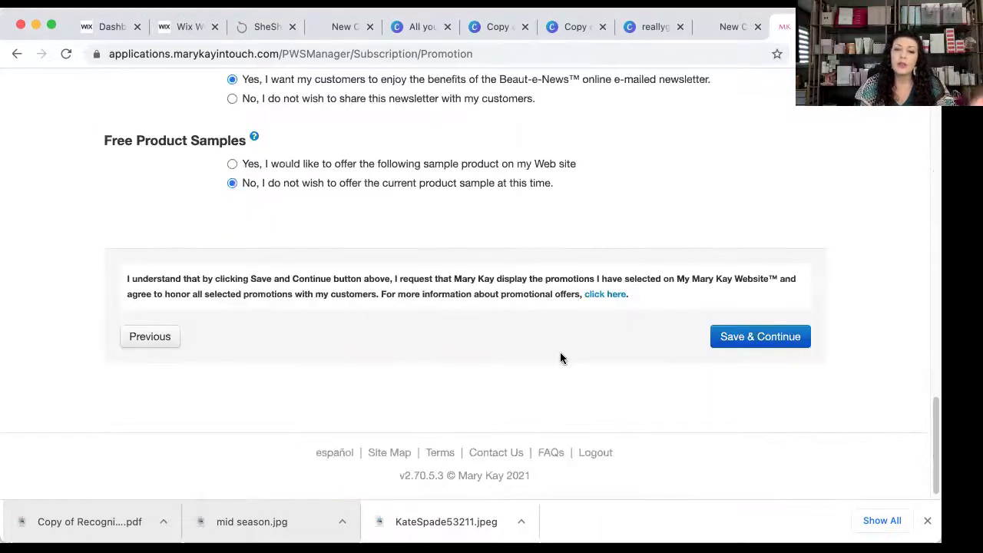
{"action": "left_click", "coordinate": [744, 340]}
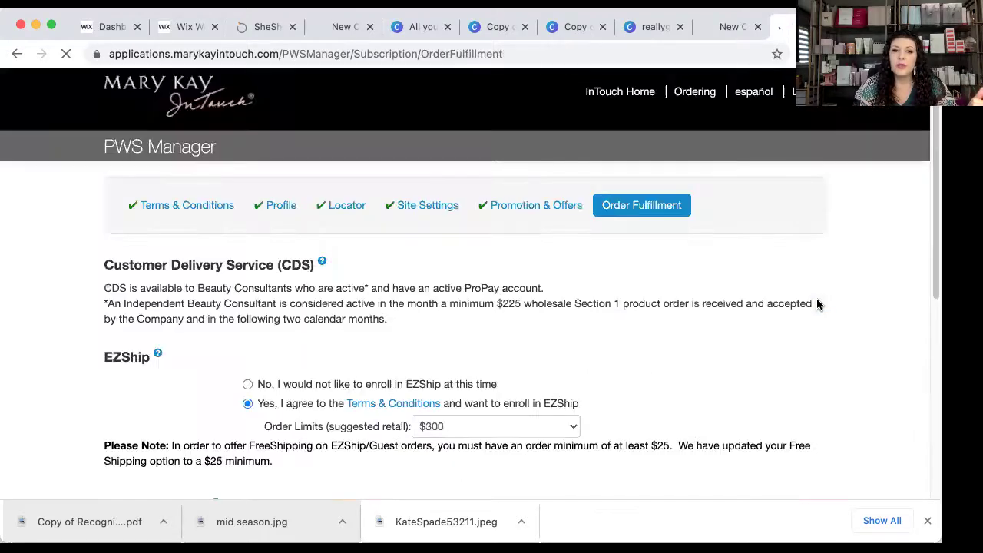
- Review the EZShip and Guest Checkout enrollment and order limits, and save the Order Fulfillment changes
{"action": "scroll", "coordinate": [778, 332], "scroll_direction": "down", "scroll_amount": 3}
{"action": "scroll", "coordinate": [777, 332], "scroll_direction": "down", "scroll_amount": 2}
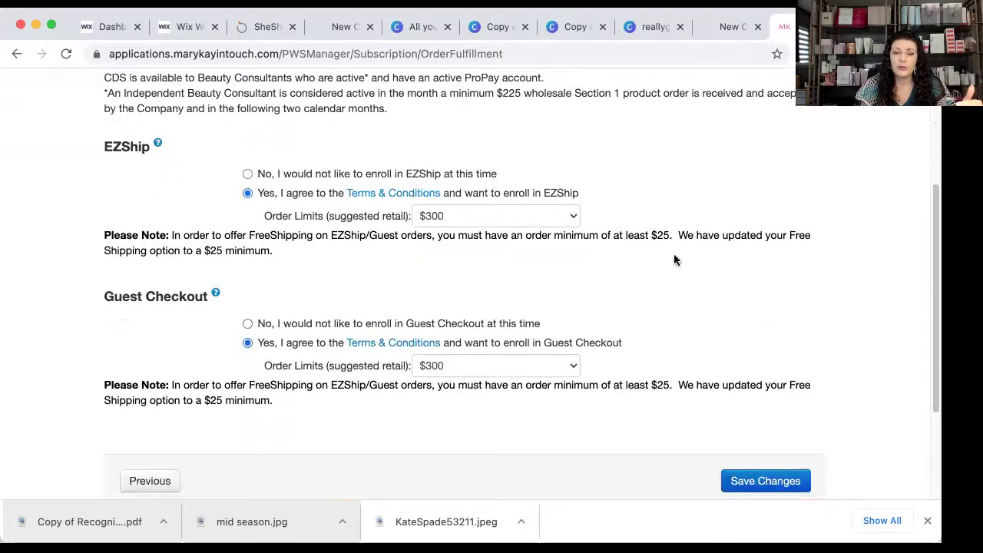
{"action": "scroll", "coordinate": [644, 230], "scroll_direction": "up", "scroll_amount": 1}
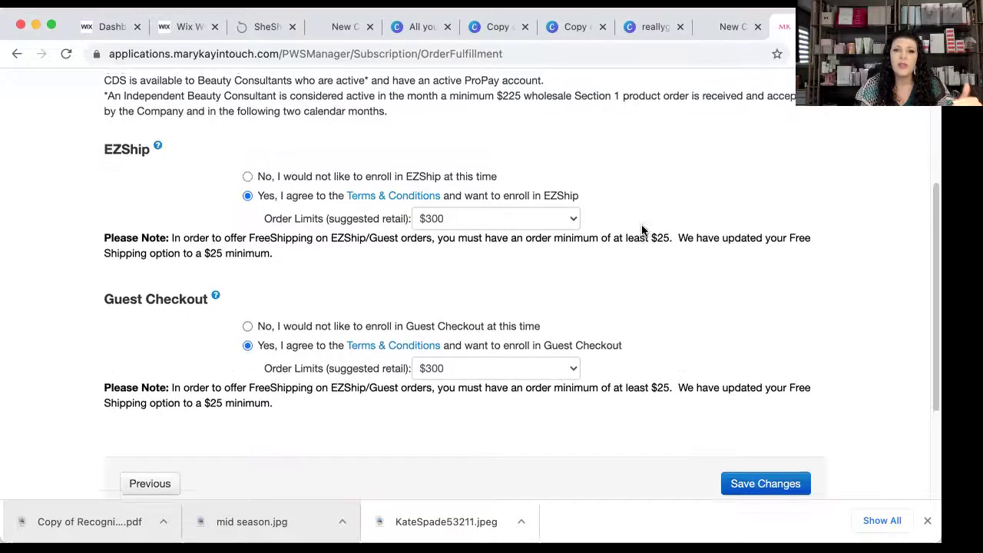
{"action": "scroll", "coordinate": [642, 228], "scroll_direction": "up", "scroll_amount": 1}
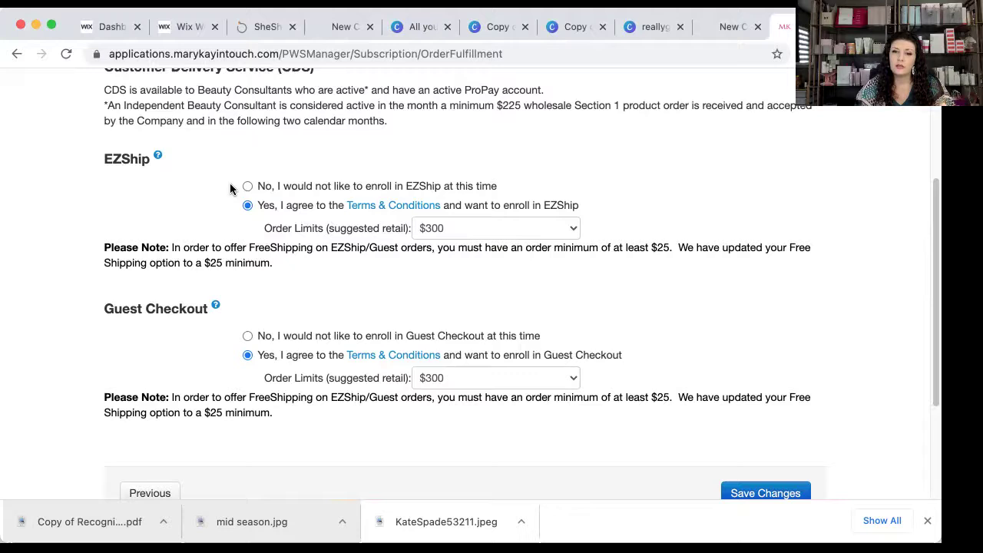
{"action": "scroll", "coordinate": [609, 292], "scroll_direction": "down", "scroll_amount": 1}
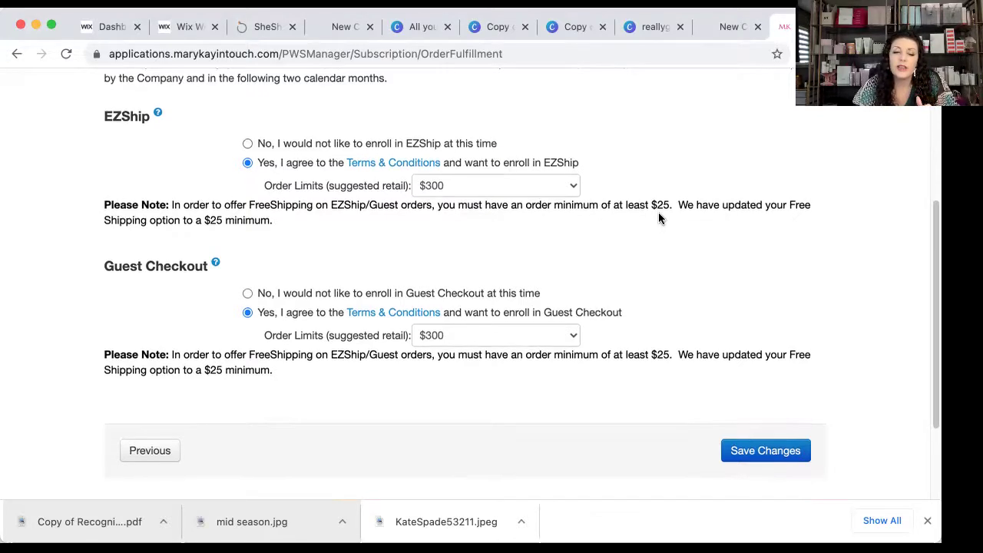
{"action": "scroll", "coordinate": [658, 217], "scroll_direction": "down", "scroll_amount": 1}
{"action": "scroll", "coordinate": [481, 211], "scroll_direction": "down", "scroll_amount": 3}
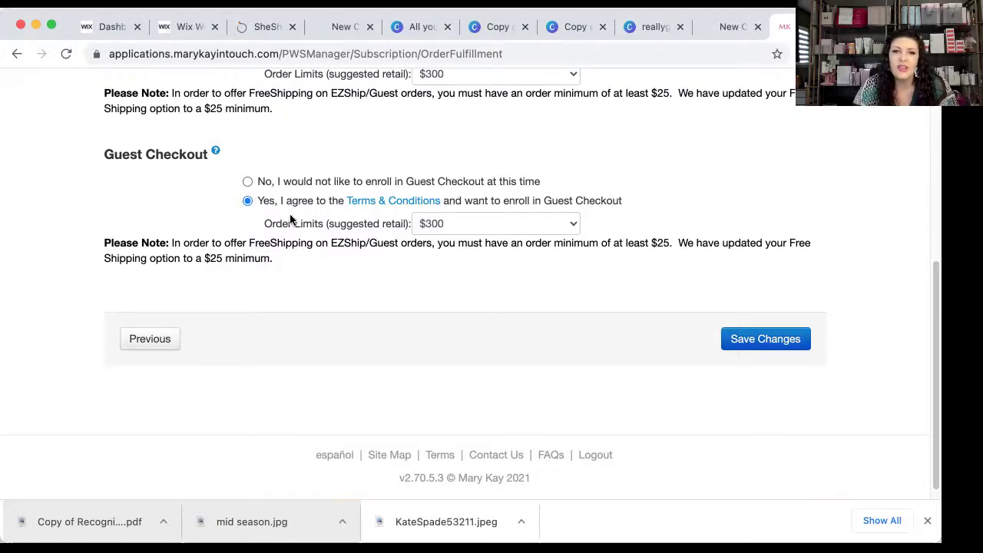
{"action": "left_click", "coordinate": [760, 345]}
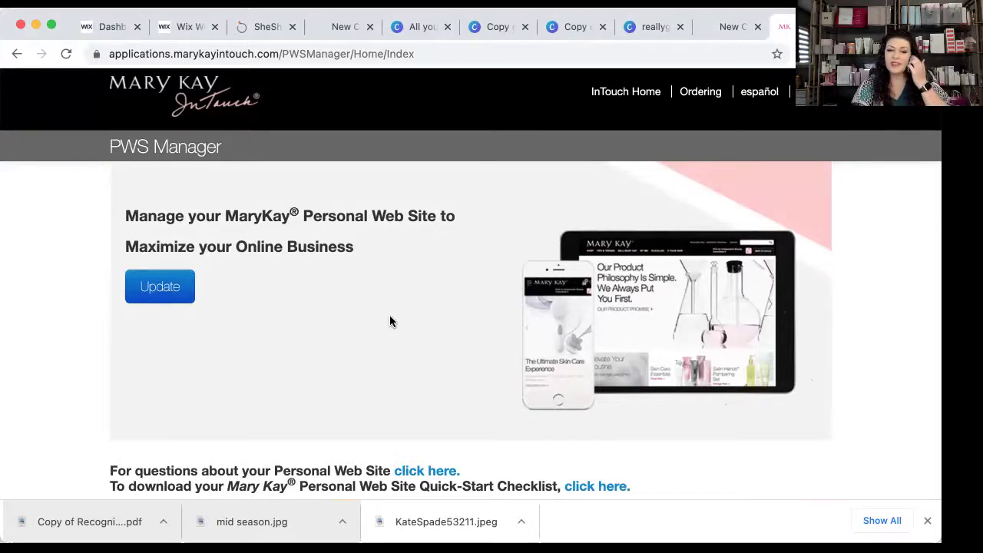
- Return to the InTouch home page and open the ProPay information under Ordering to review the sign-up option and account benefits
{"action": "left_click", "coordinate": [198, 100]}
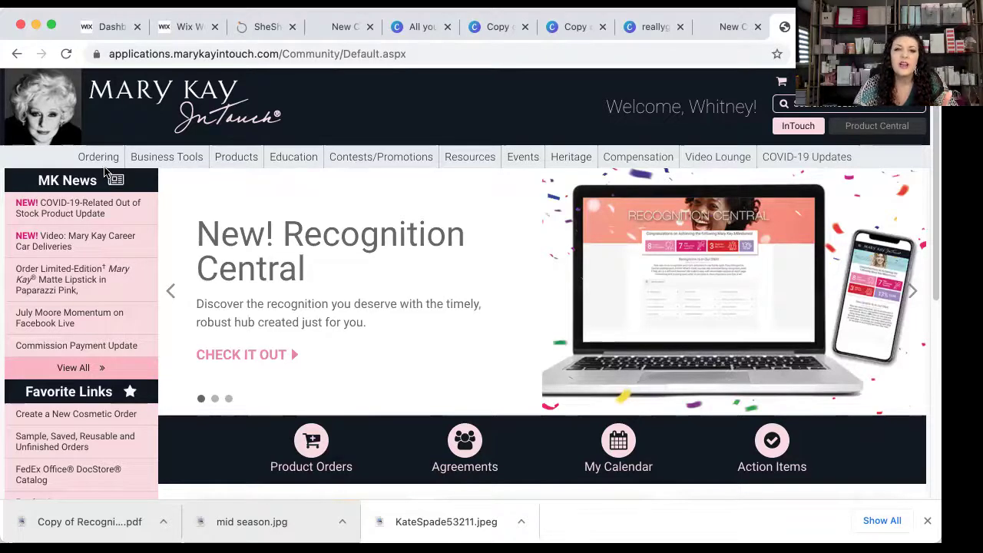
{"action": "mouse_move", "coordinate": [100, 160]}
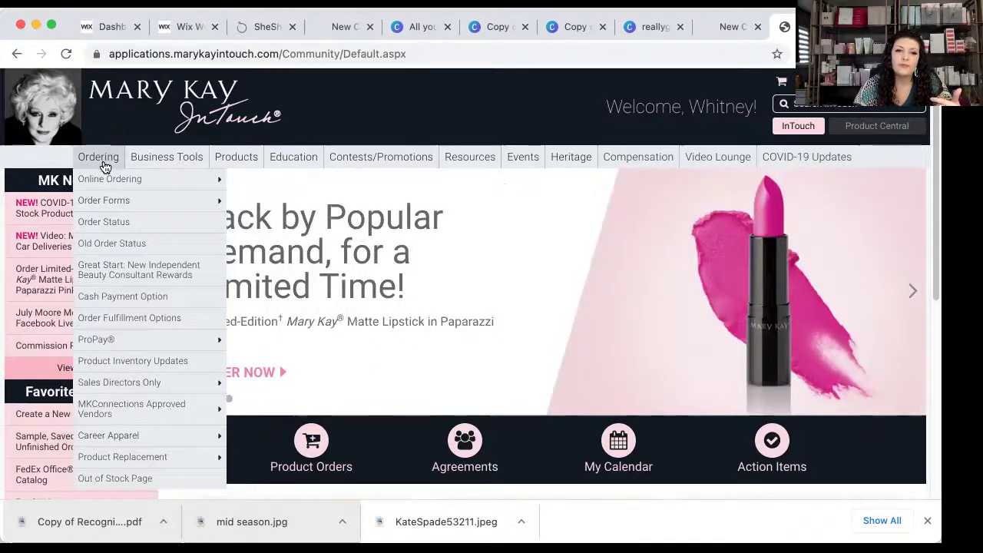
{"action": "left_click", "coordinate": [105, 345]}
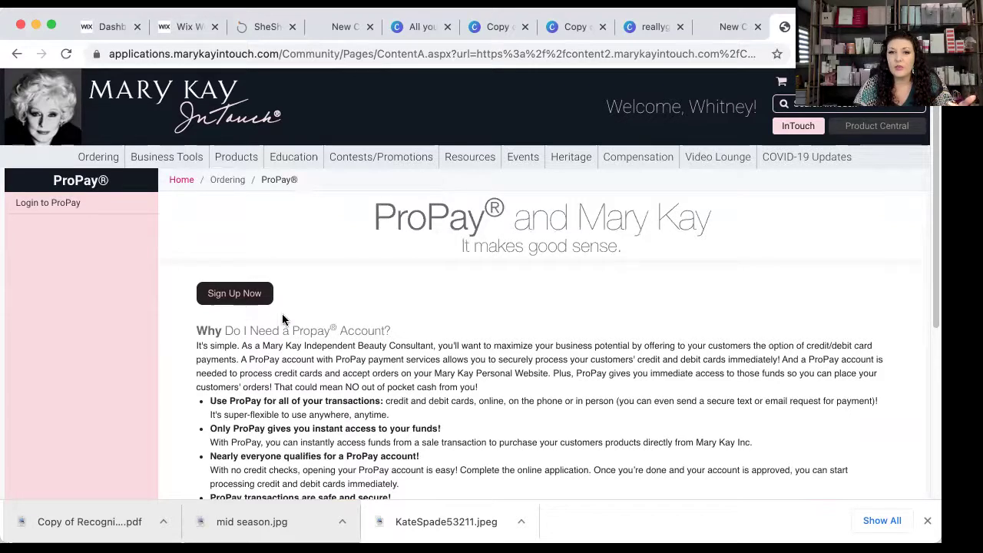
{"action": "scroll", "coordinate": [617, 346], "scroll_direction": "down", "scroll_amount": 3}
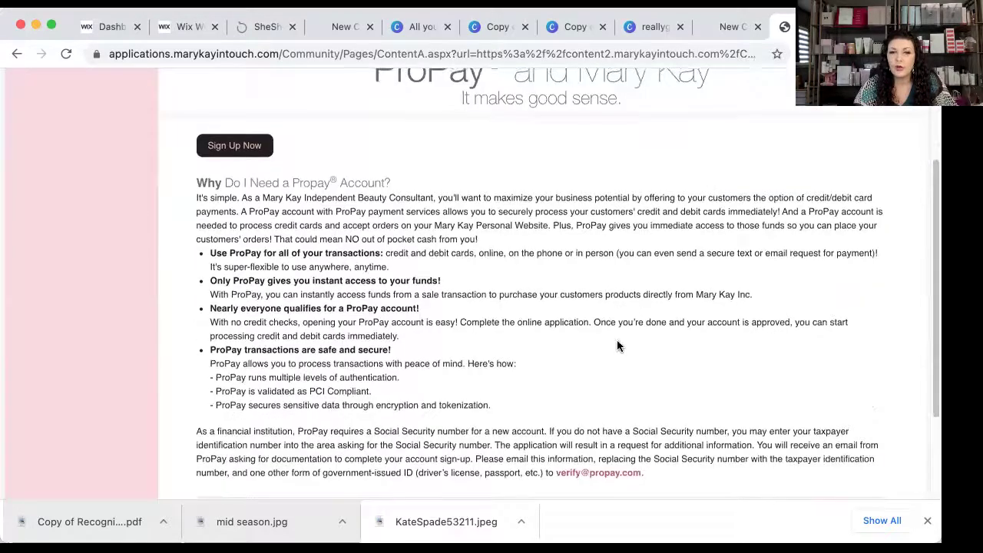
{"action": "scroll", "coordinate": [616, 341], "scroll_direction": "up", "scroll_amount": 3}
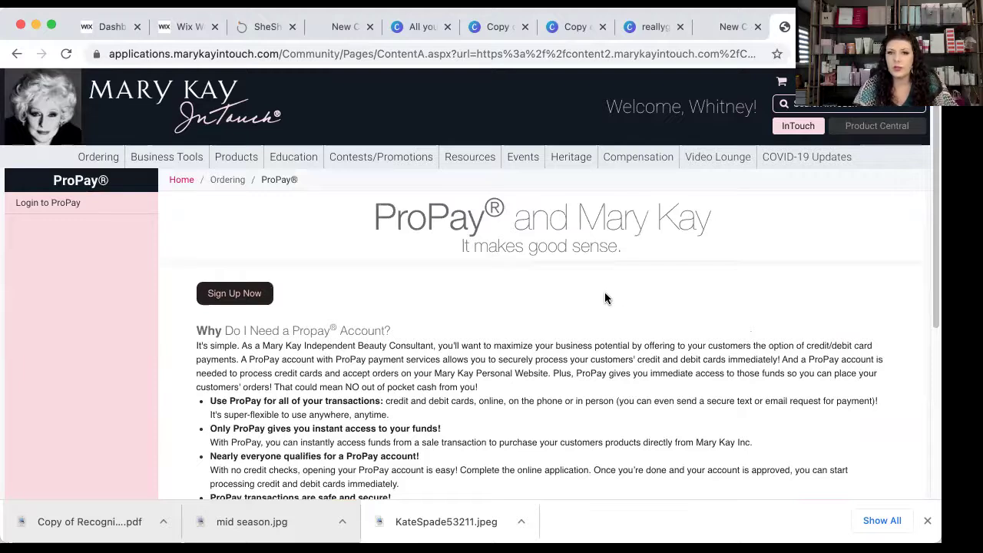
{"action": "scroll", "coordinate": [604, 298], "scroll_direction": "down", "scroll_amount": 1}
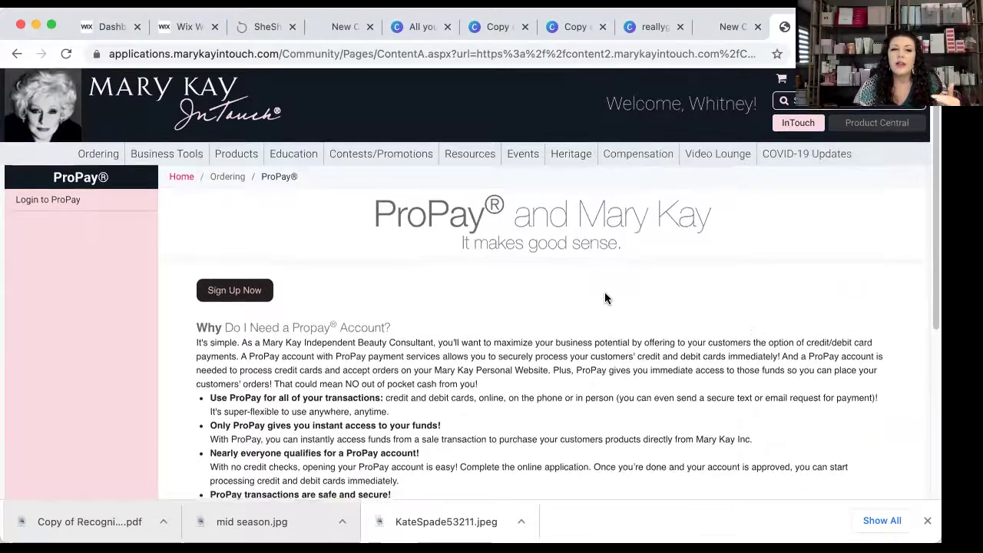